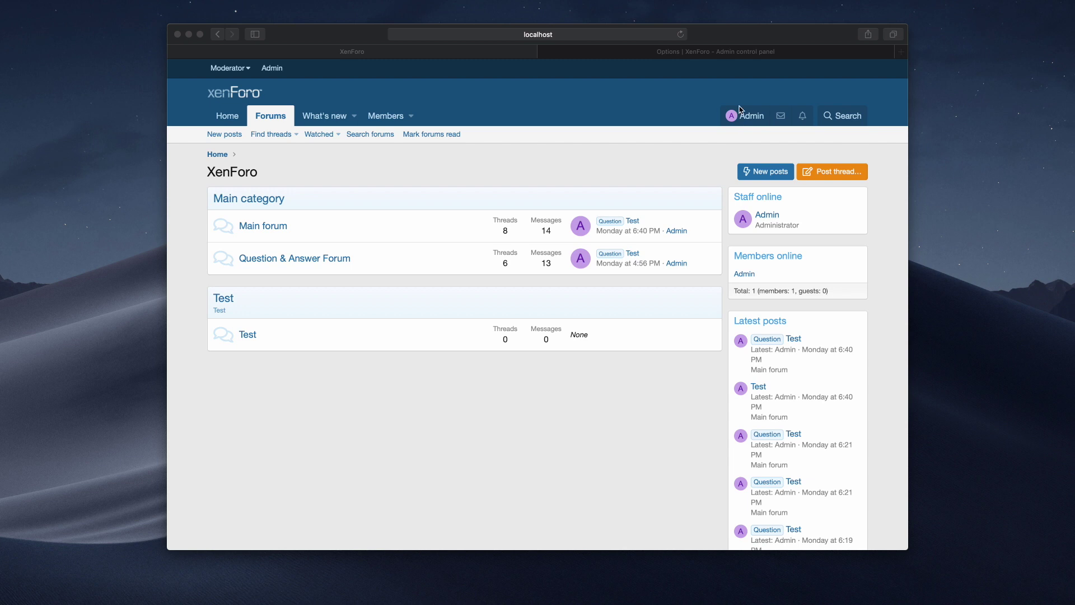
Go to the admin control panel and open the Nodes list under Forums
click(739, 52)
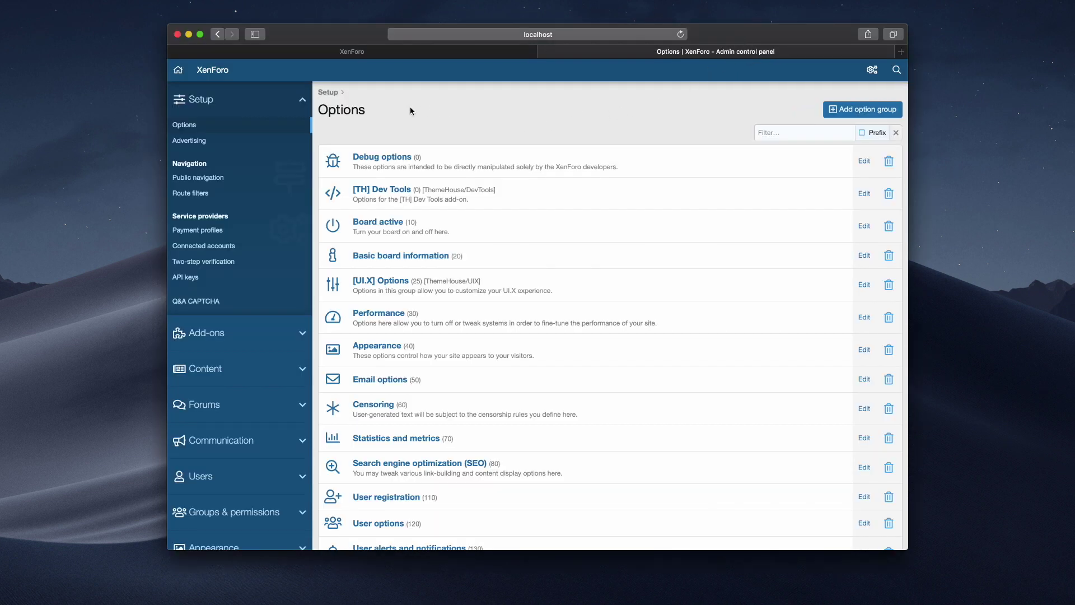
scroll(263, 370, down, 3)
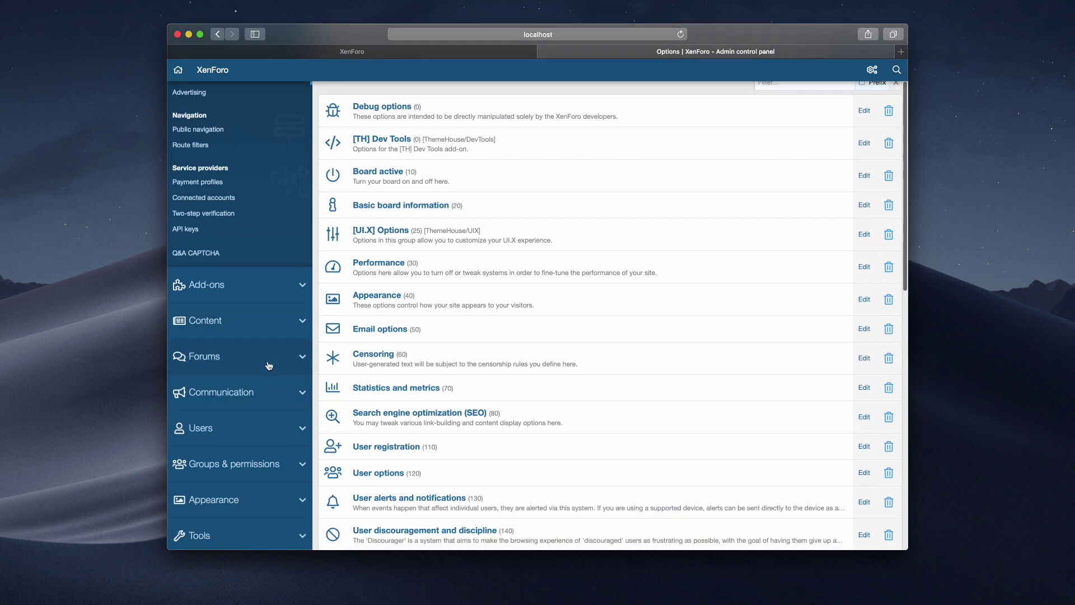
click(269, 365)
click(219, 235)
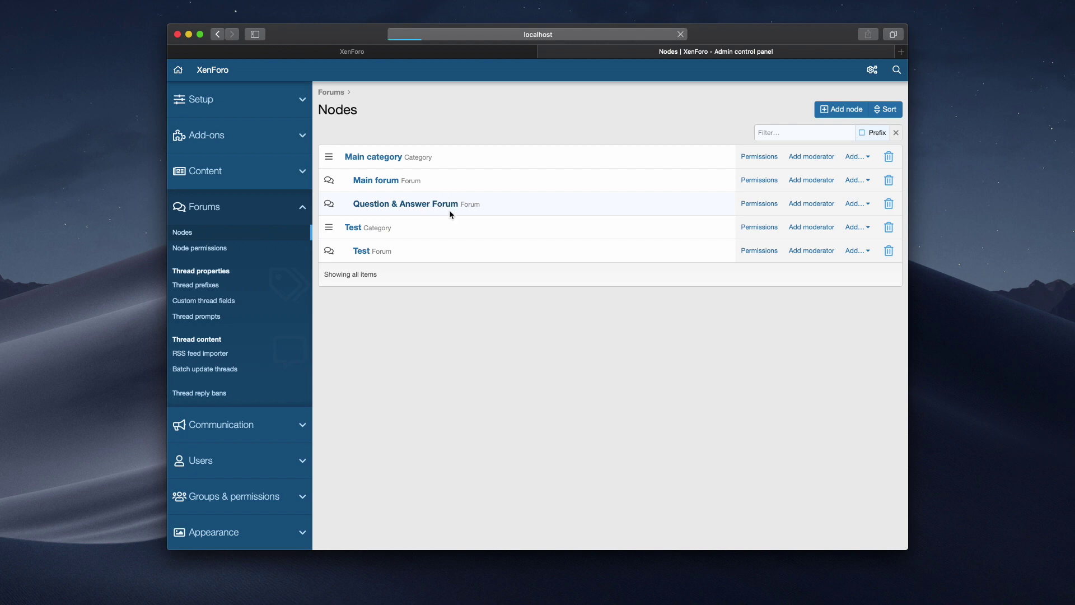
Enable 'Add question status to threads by default' for the Question & Answer Forum and save
scroll(766, 392, down, 10)
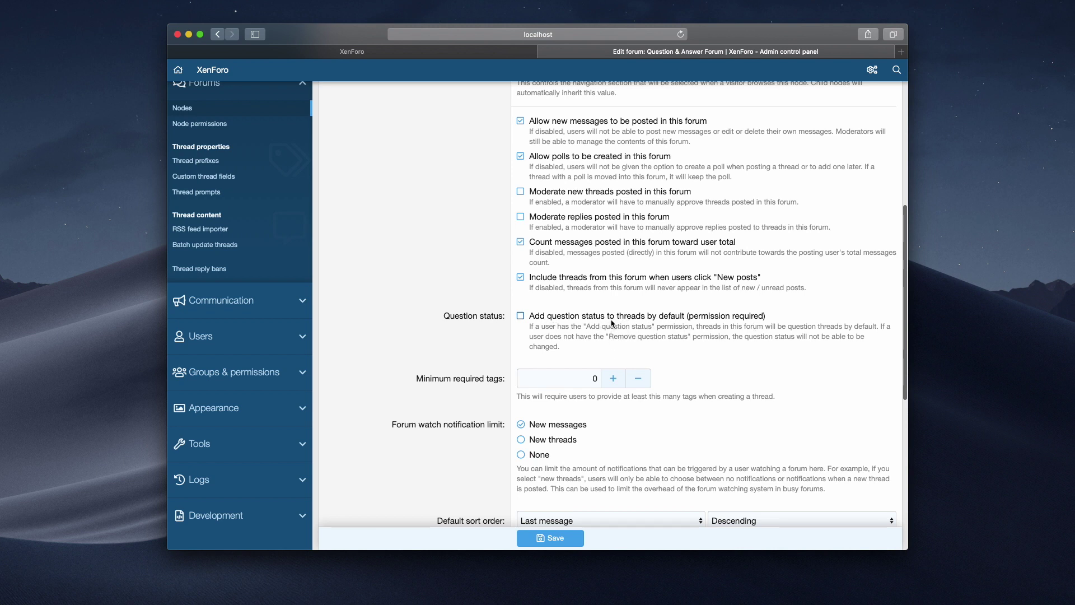
click(521, 317)
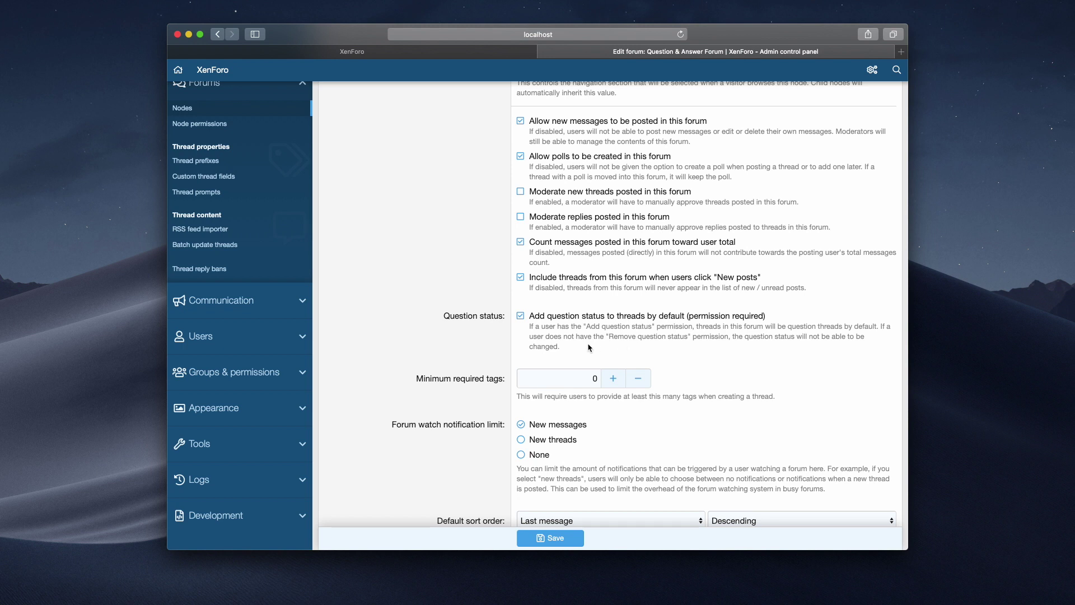
click(554, 538)
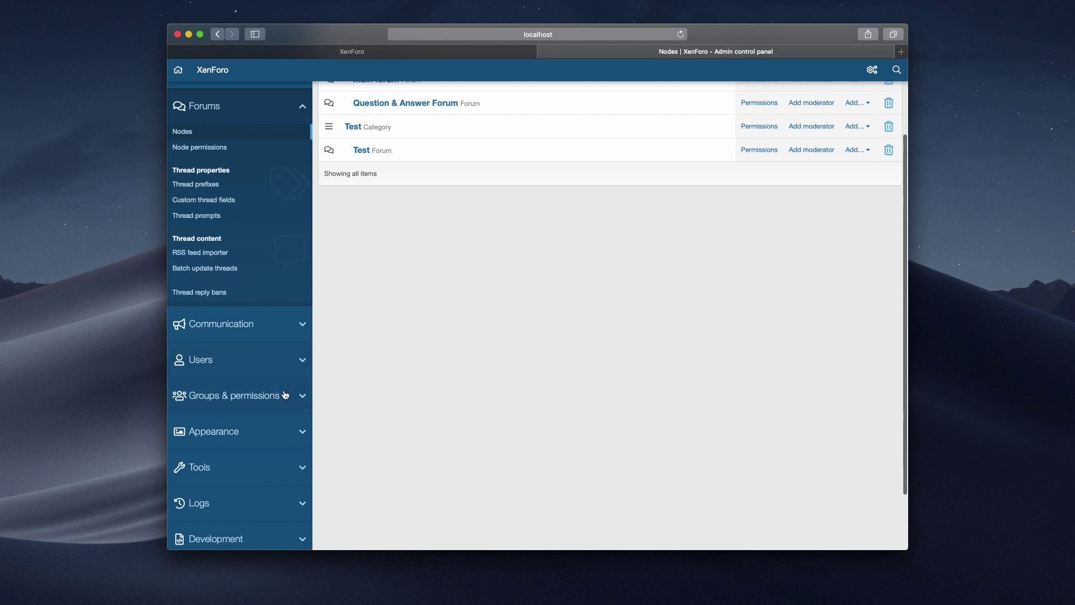
Open the Registered group's node permissions for the Question & Answer Forum
click(283, 396)
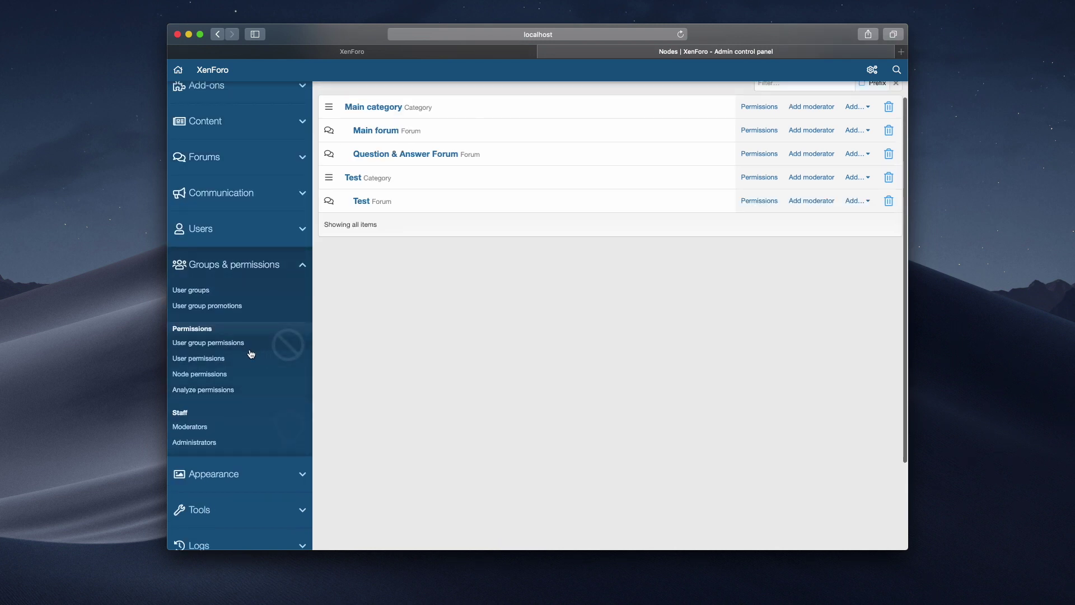
click(247, 373)
click(489, 208)
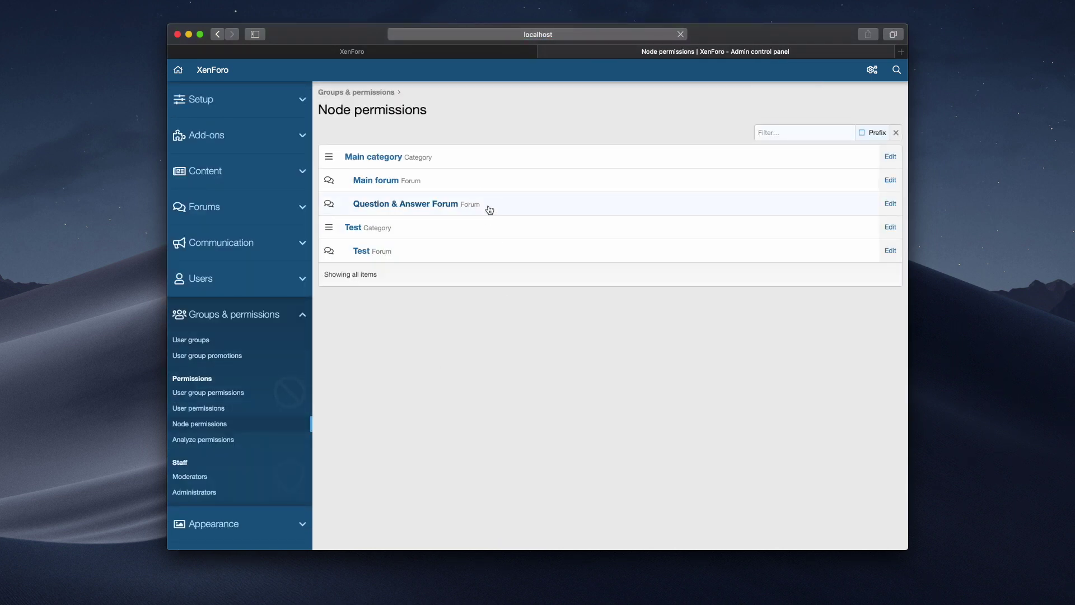
click(478, 285)
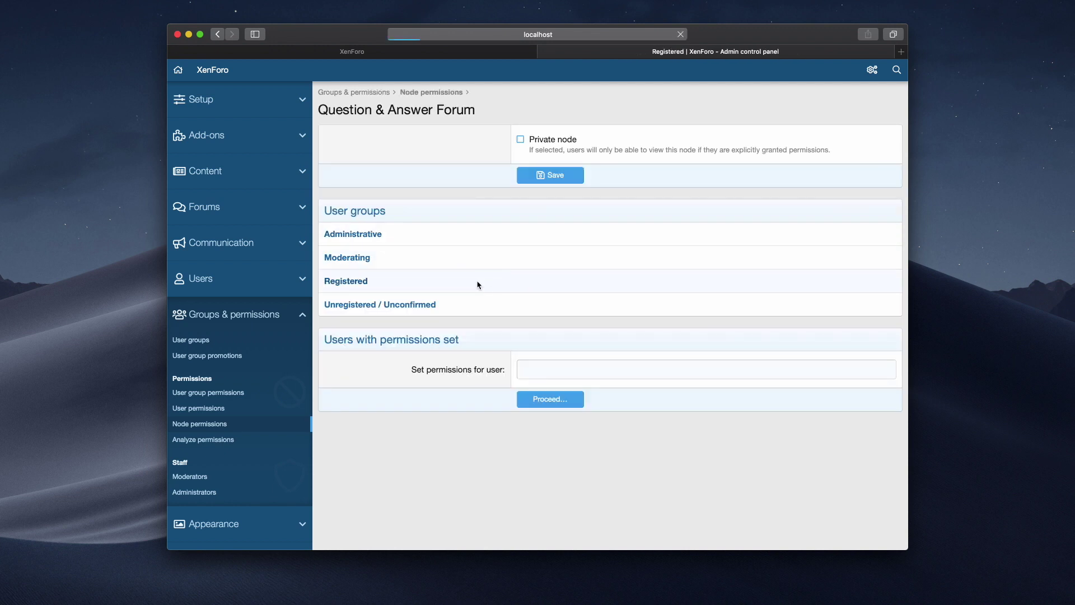
scroll(703, 368, down, 10)
scroll(703, 364, down, 5)
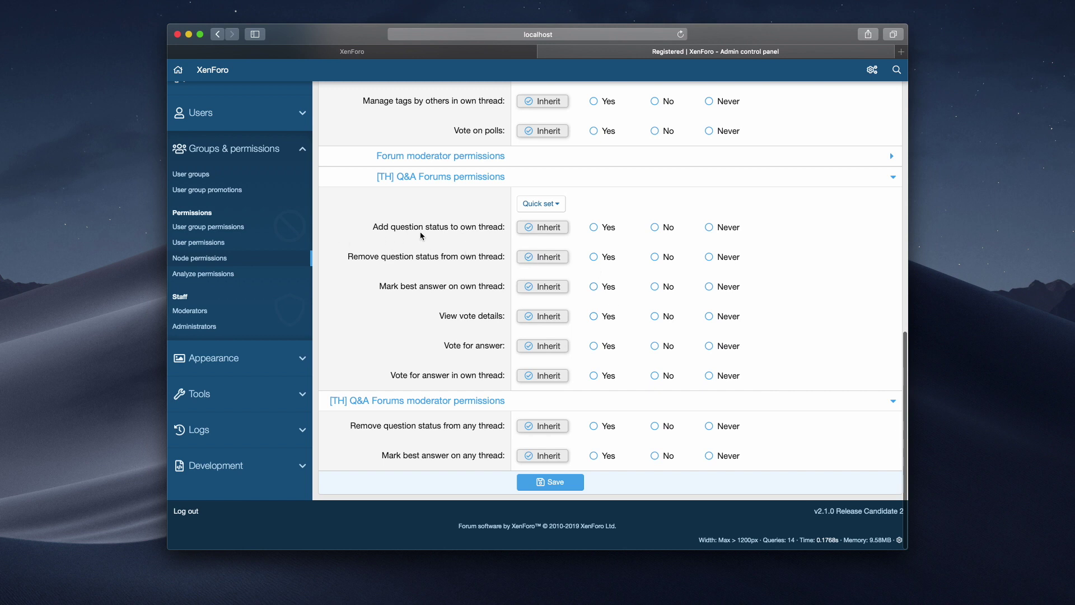
Set add question status, mark best answer, view vote details and both voting permissions to Yes, then save
click(602, 230)
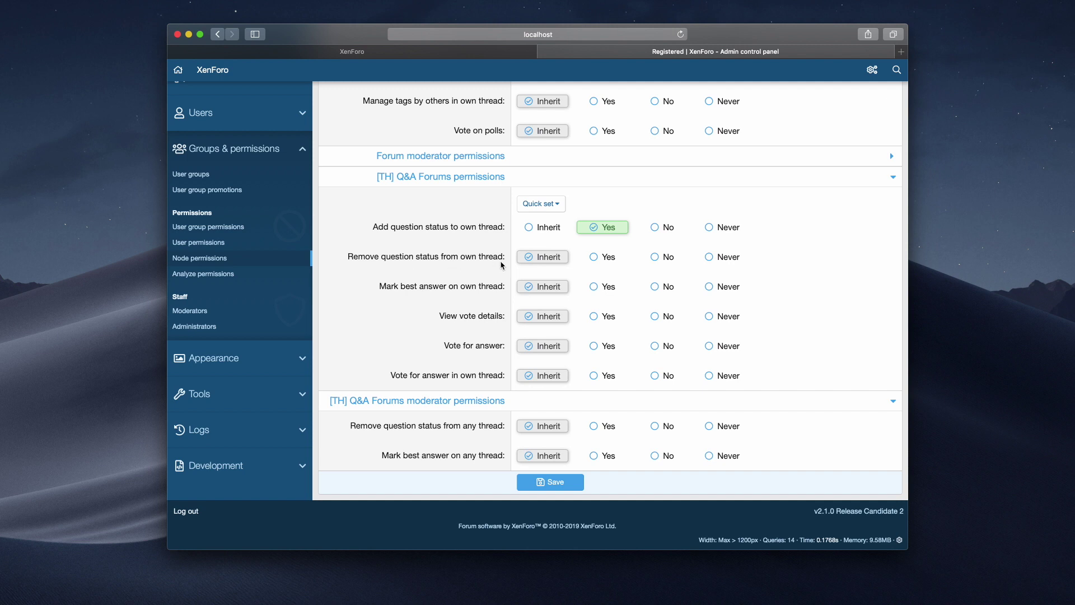
click(607, 288)
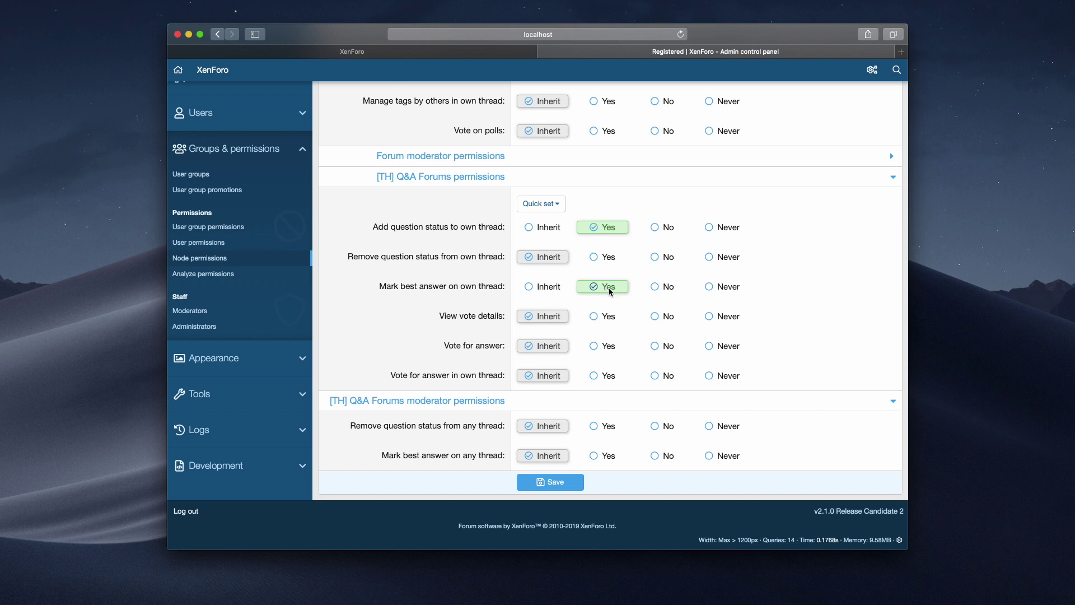
click(608, 317)
click(609, 347)
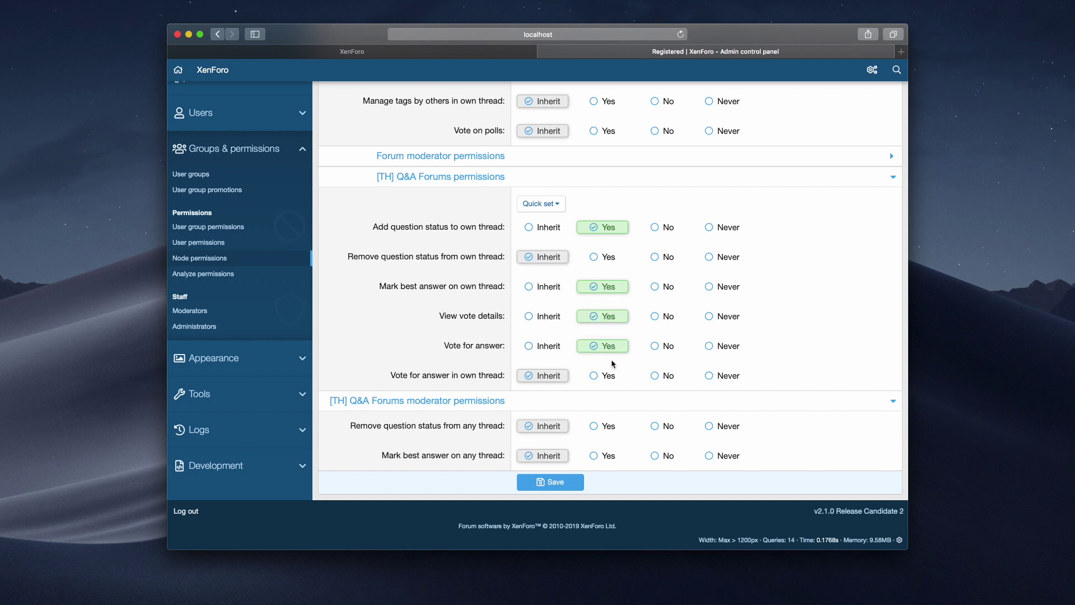
click(611, 376)
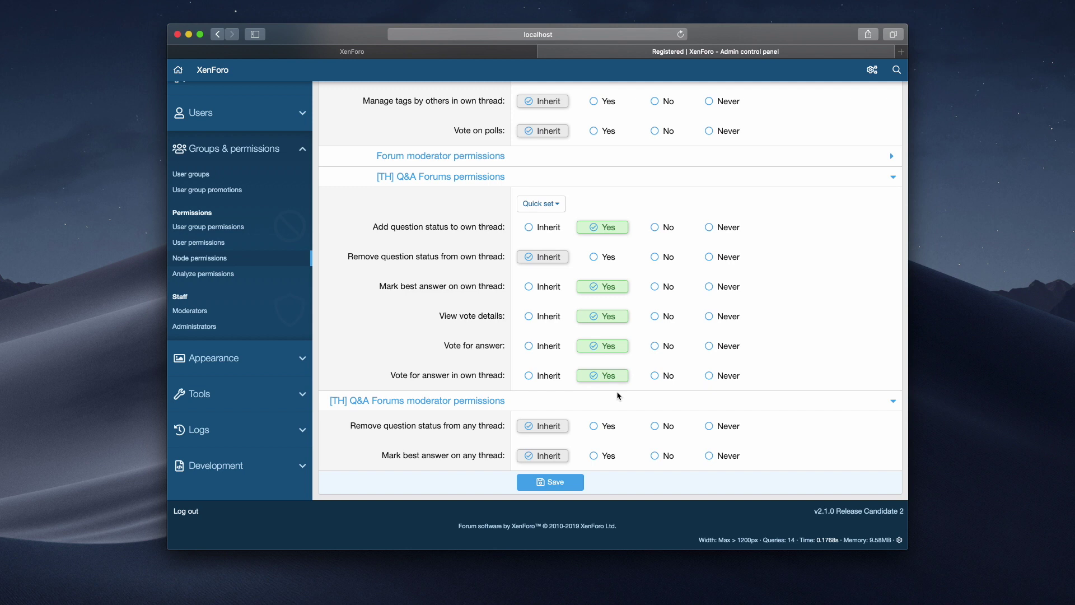
click(575, 489)
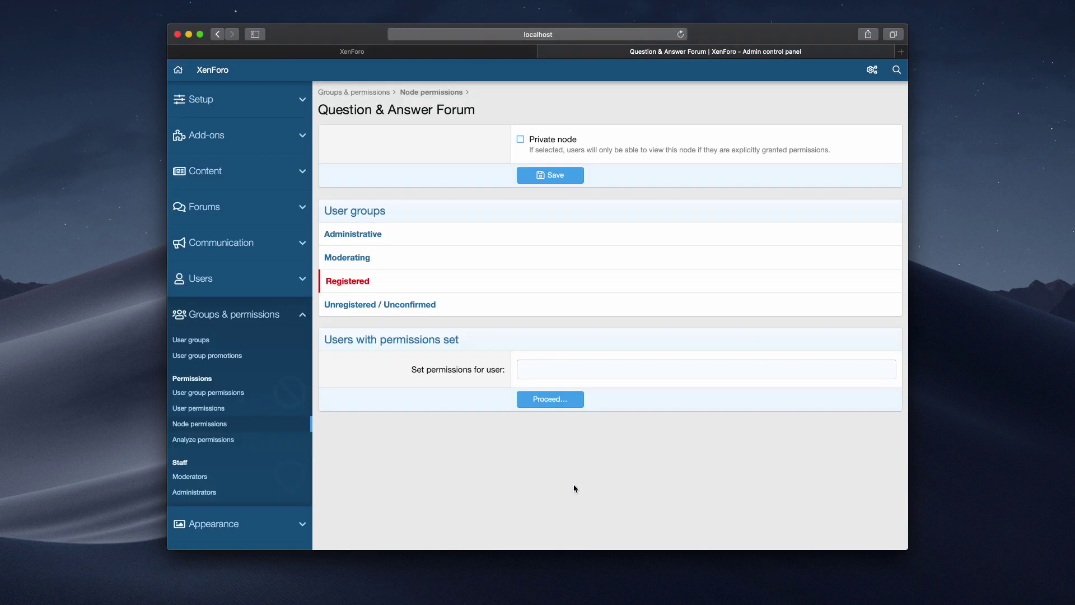
Post a new Question & Answer Forum thread titled 'Test' with the message 'Test'
click(489, 52)
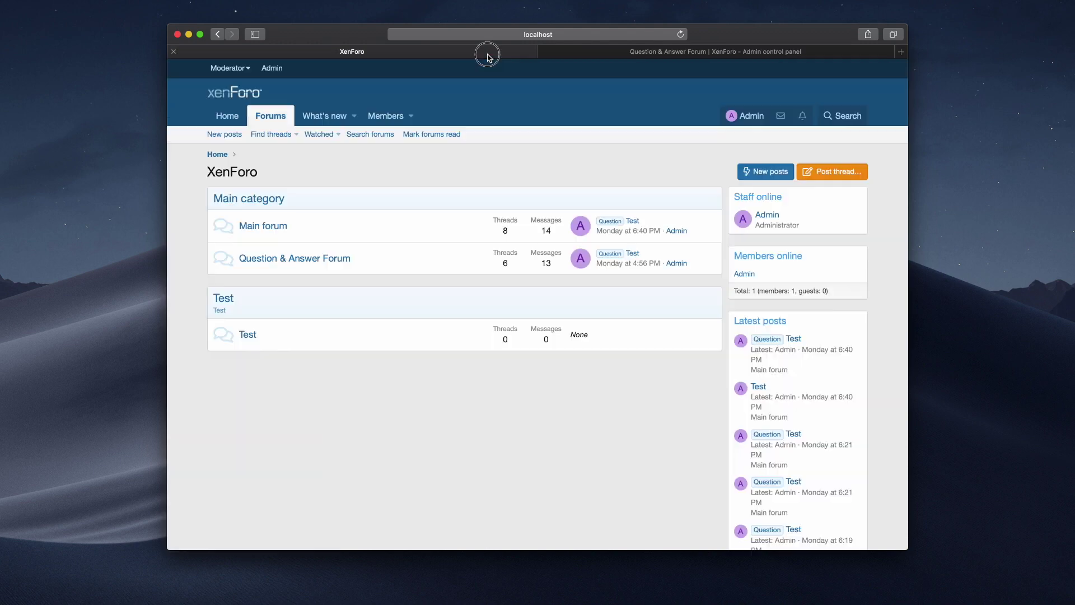
click(328, 258)
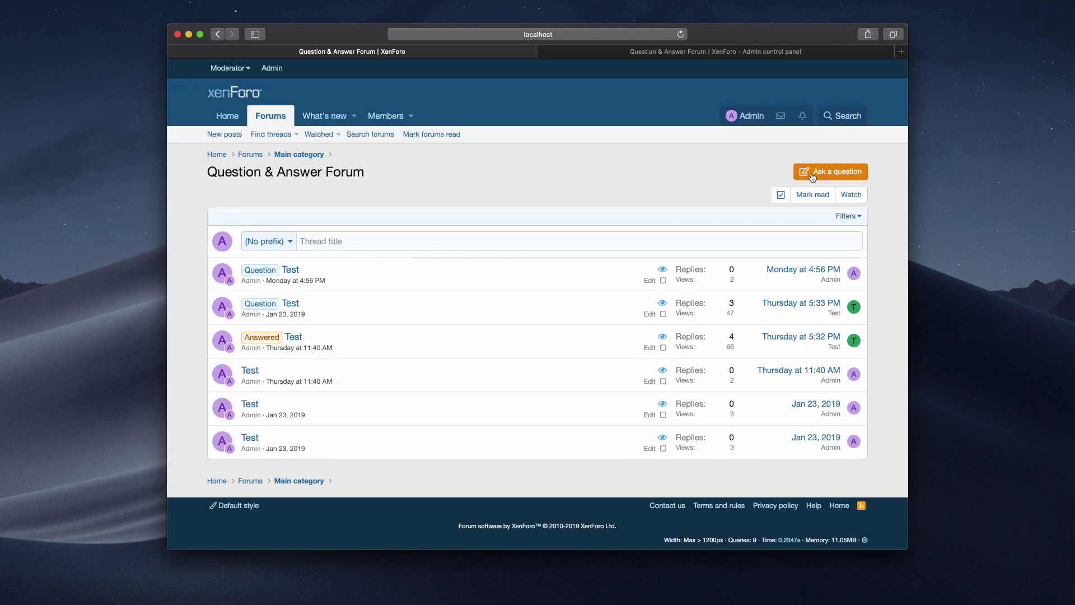
click(840, 177)
scroll(737, 293, down, 3)
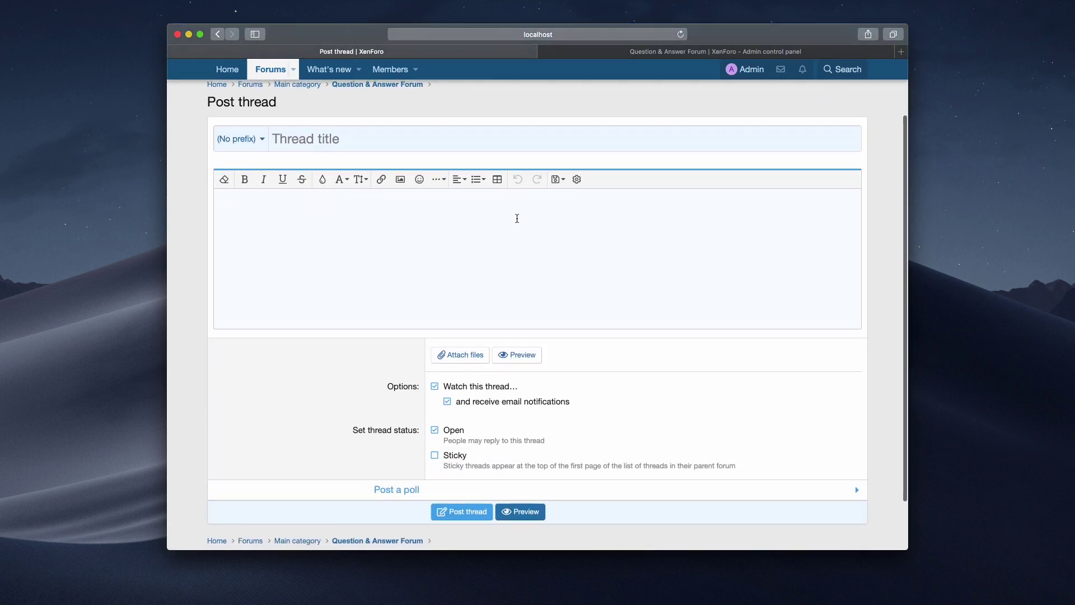
text(Test)
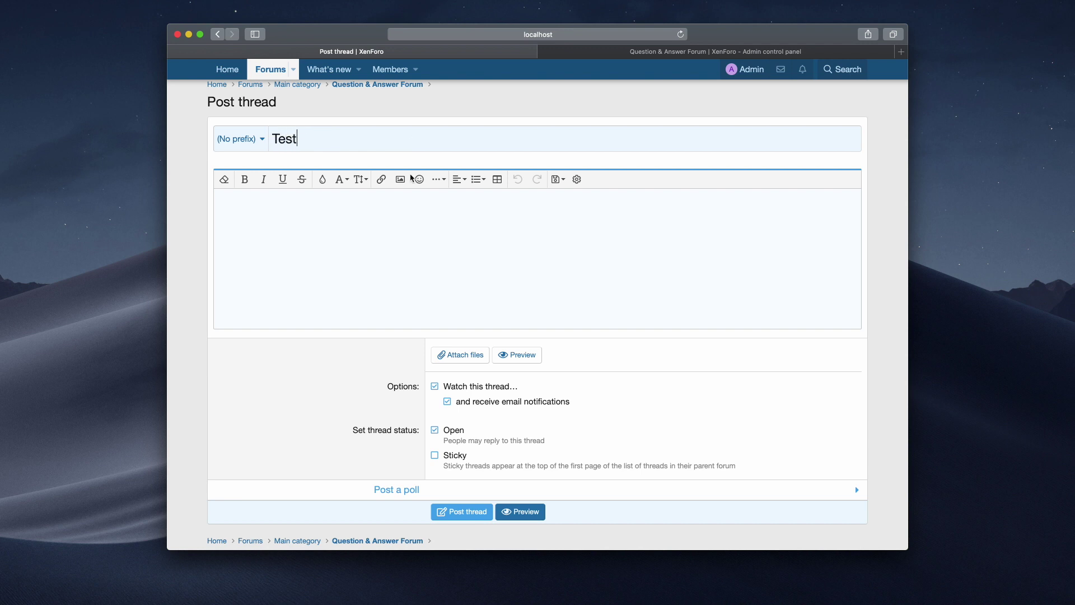
click(412, 215)
text(Test)
click(478, 513)
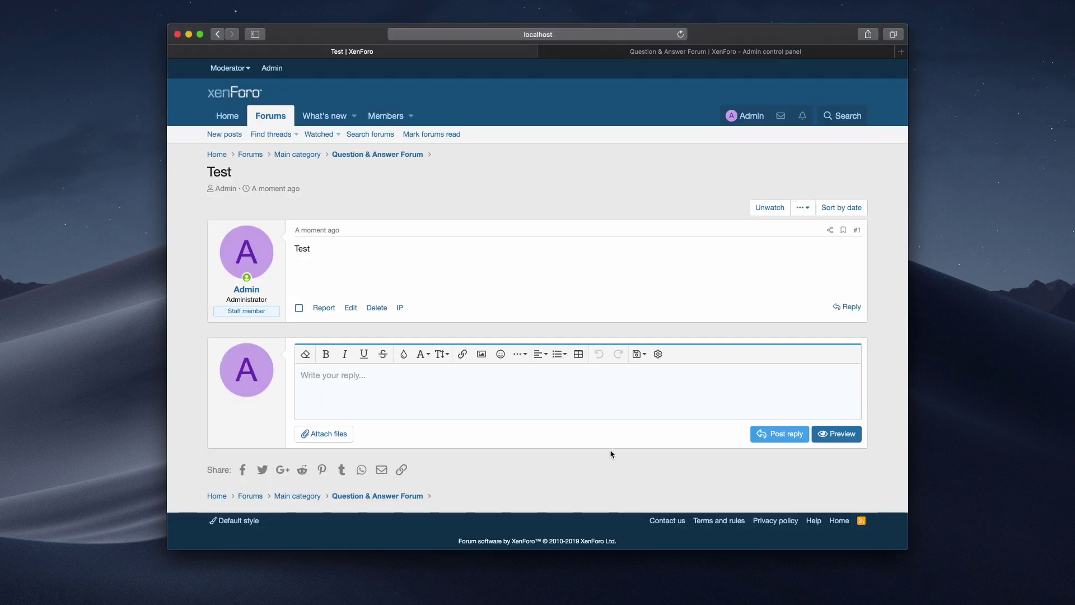
Reply 'Test' to the thread, then go back to the forum list and the admin panel
text(Test)
click(790, 435)
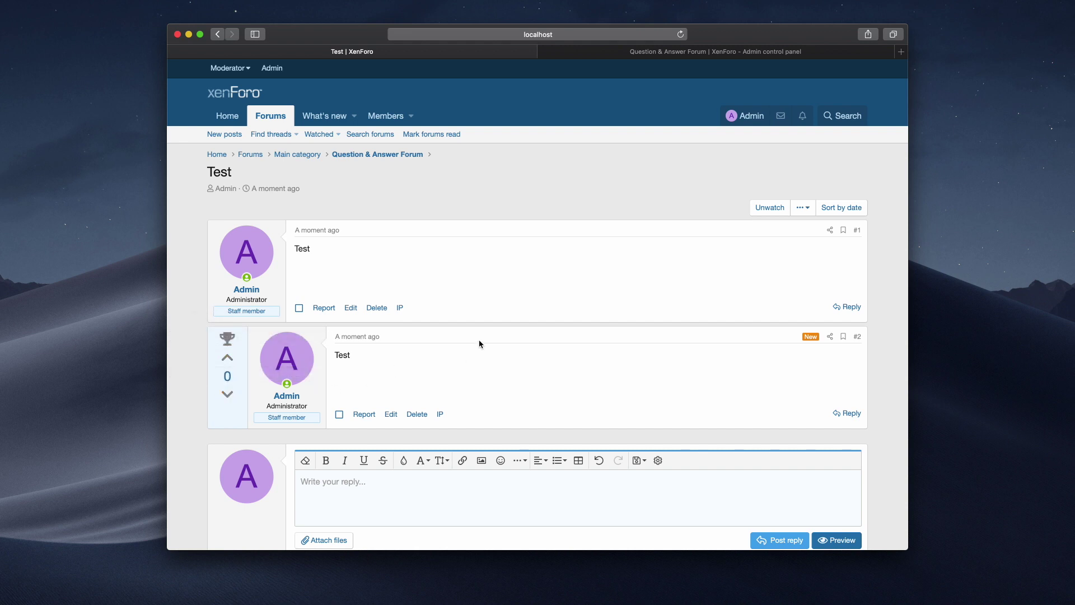
click(410, 154)
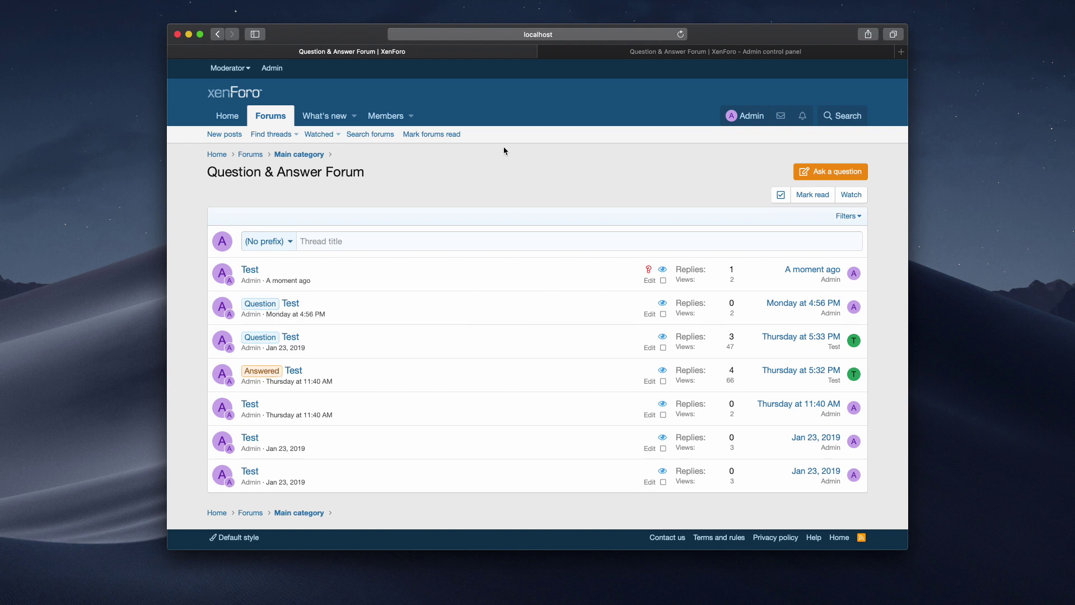
click(573, 53)
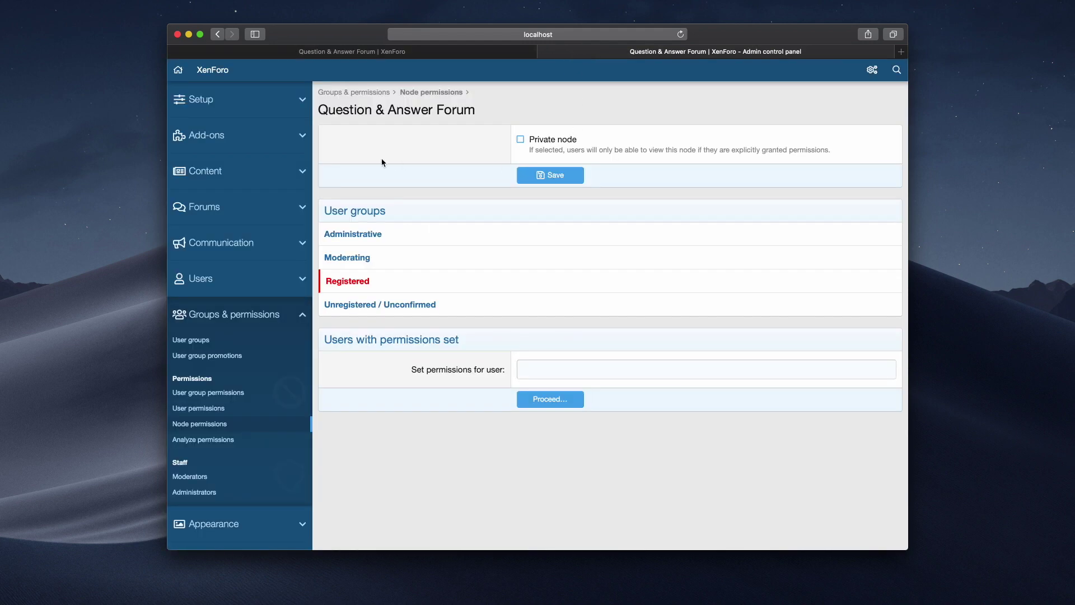
In the Question & Answer Forums options, set the question prefix to Question and answered prefix to Answered
click(252, 110)
click(244, 130)
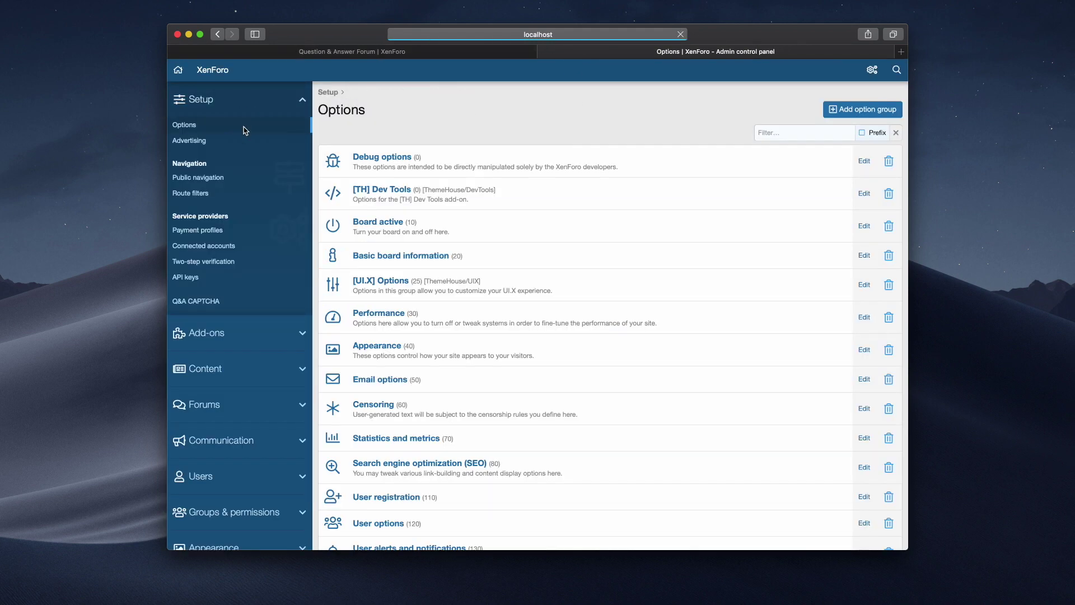
scroll(610, 357, down, 5)
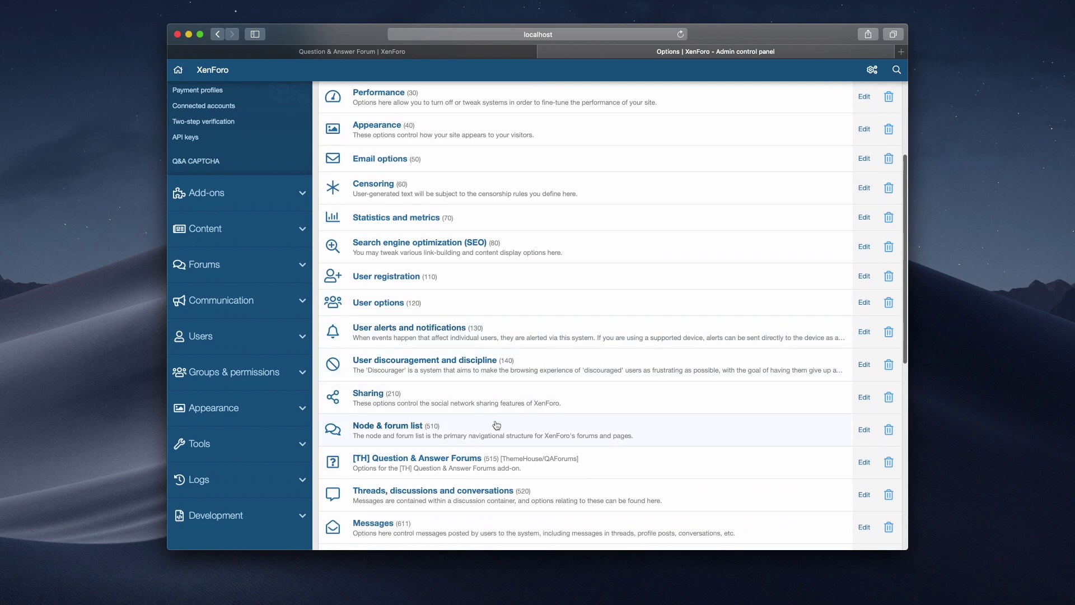
click(425, 458)
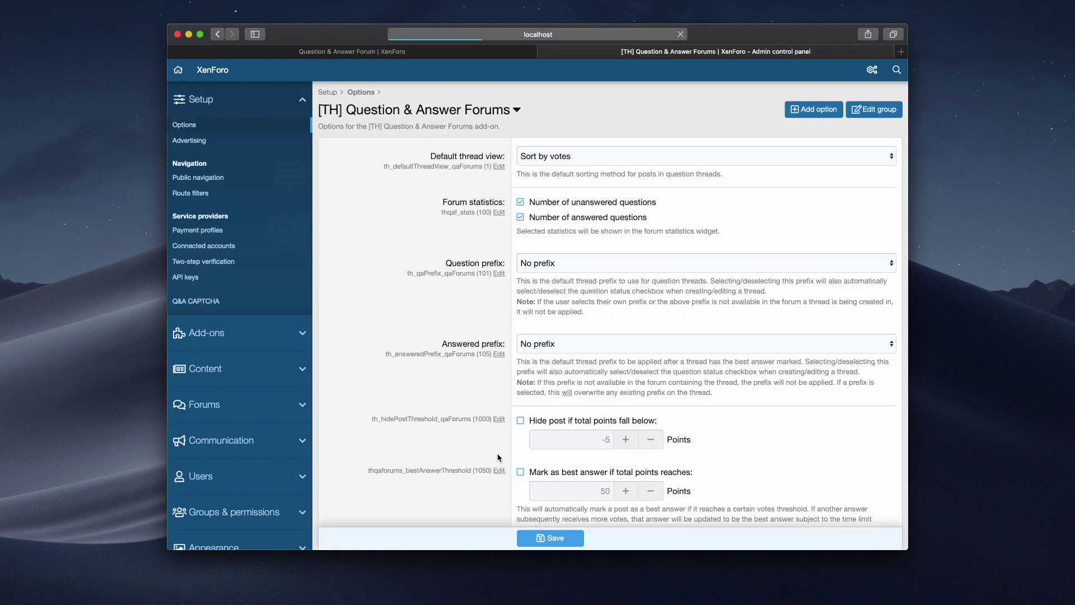
click(544, 265)
click(551, 278)
click(601, 346)
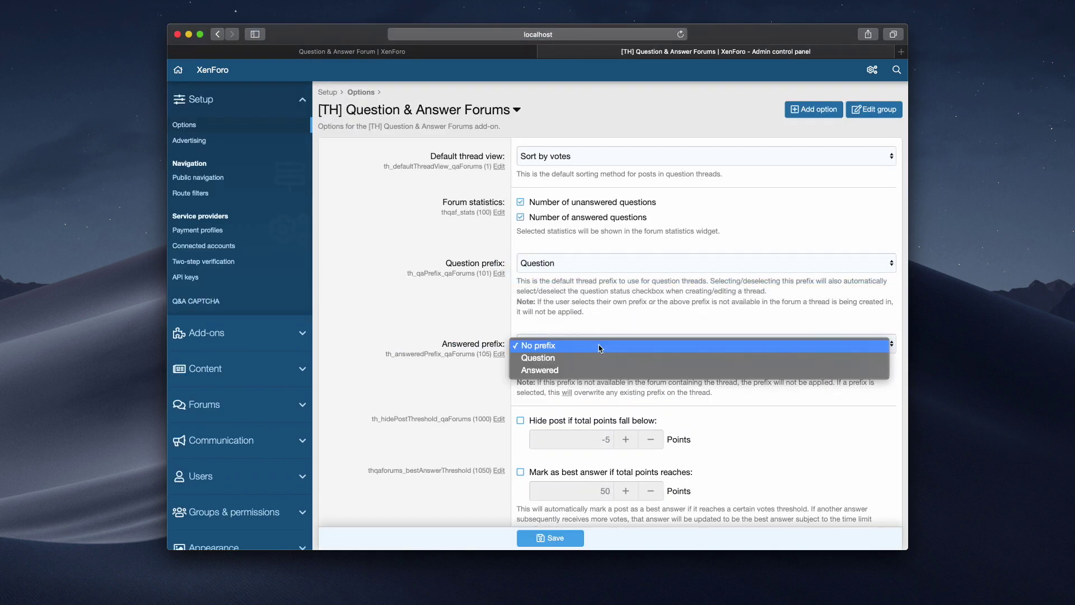
click(605, 370)
Auto-mark best answers at 1 point, remove the older-thread age limit, and save the options
scroll(658, 374, down, 3)
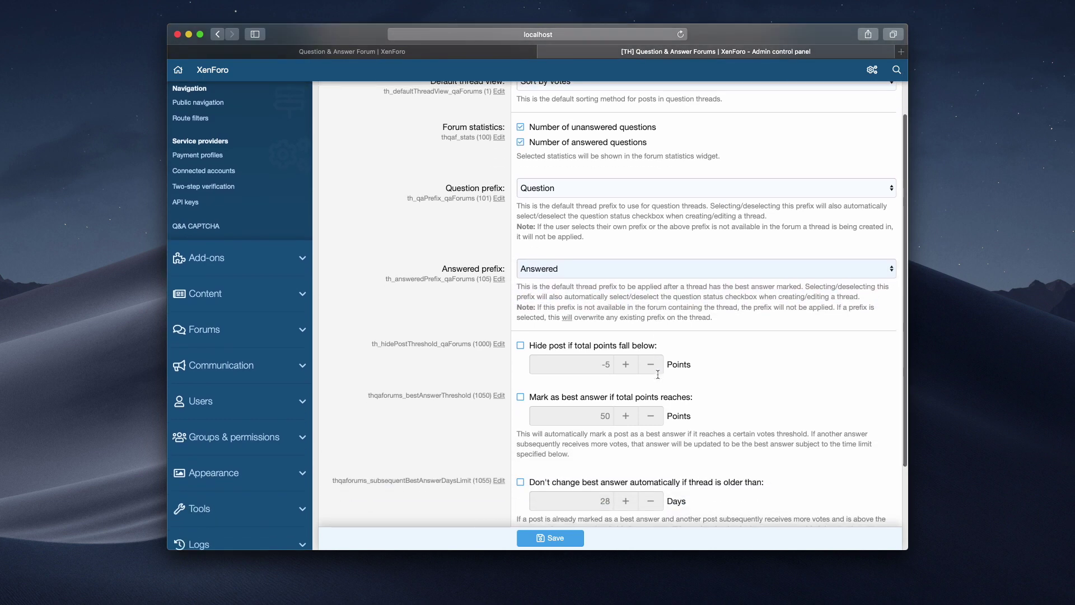
scroll(658, 374, down, 4)
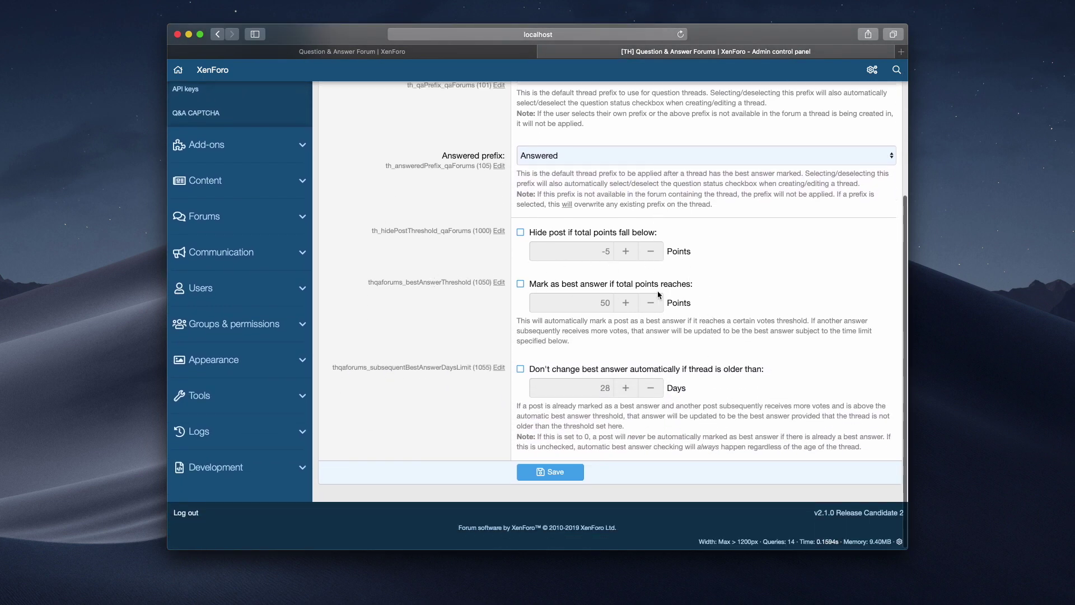
click(594, 289)
text(1)
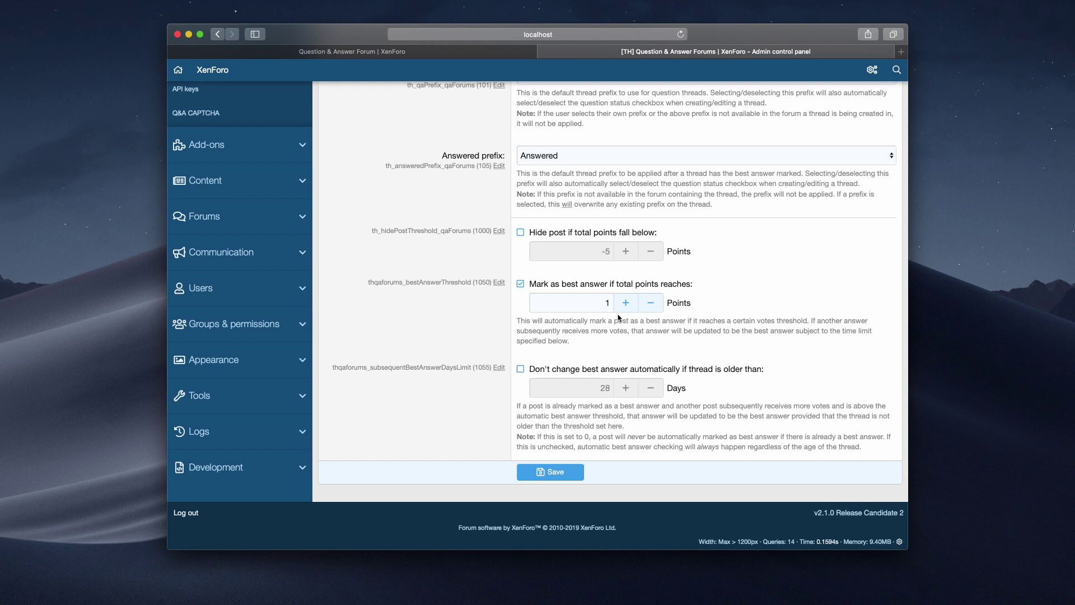
click(624, 372)
click(599, 390)
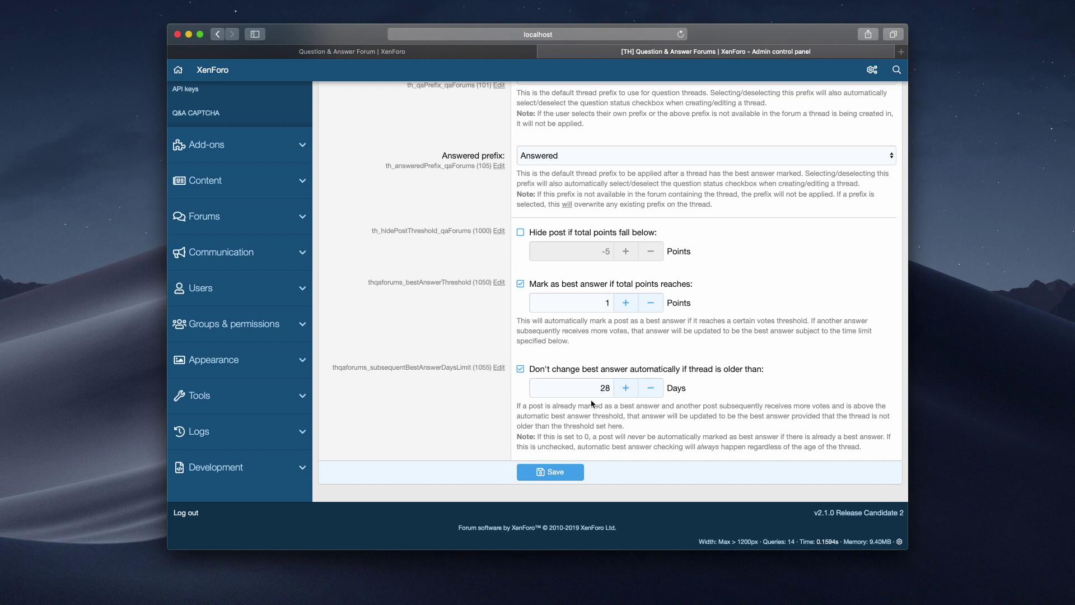
click(558, 370)
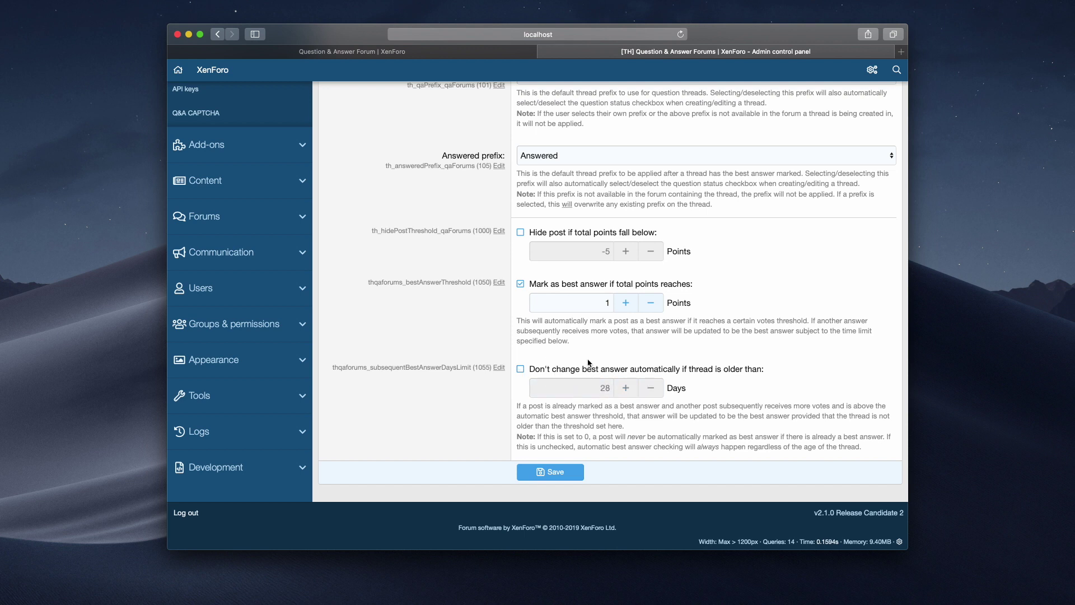
text(1)
scroll(703, 325, up, 3)
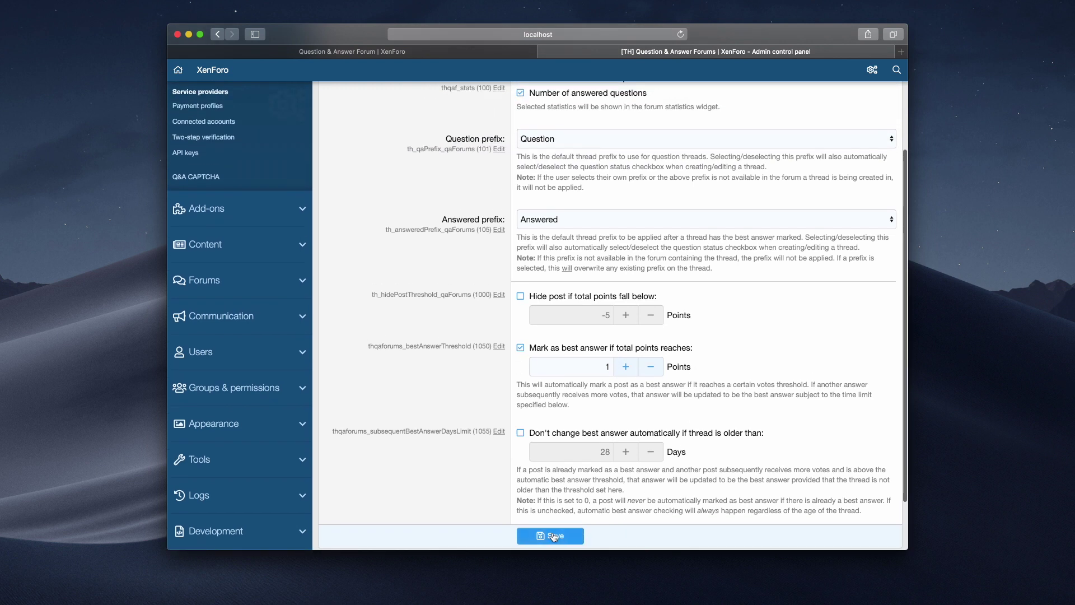
click(553, 536)
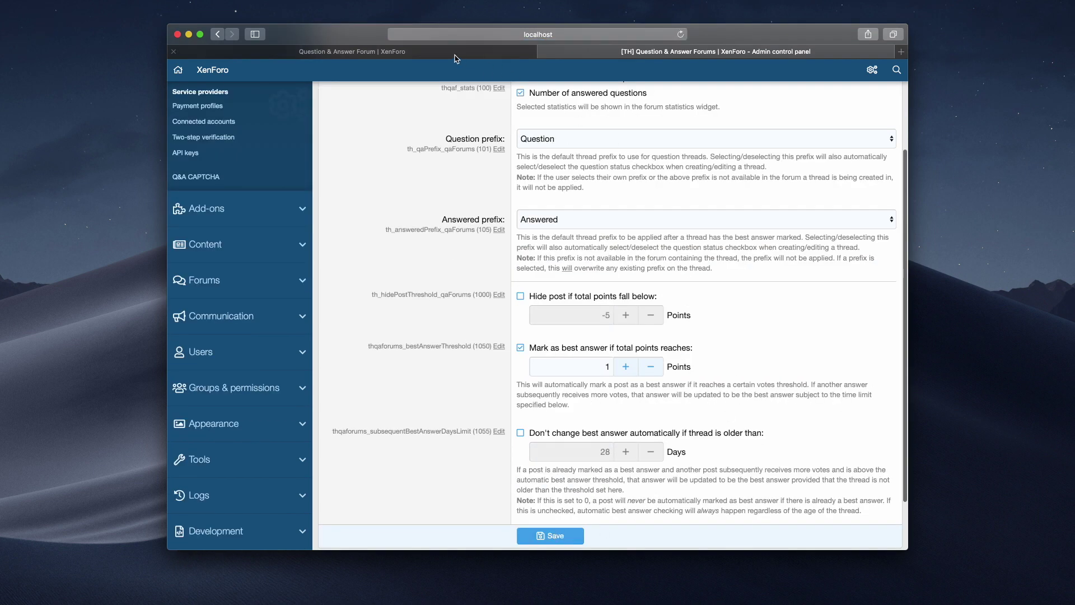
click(455, 53)
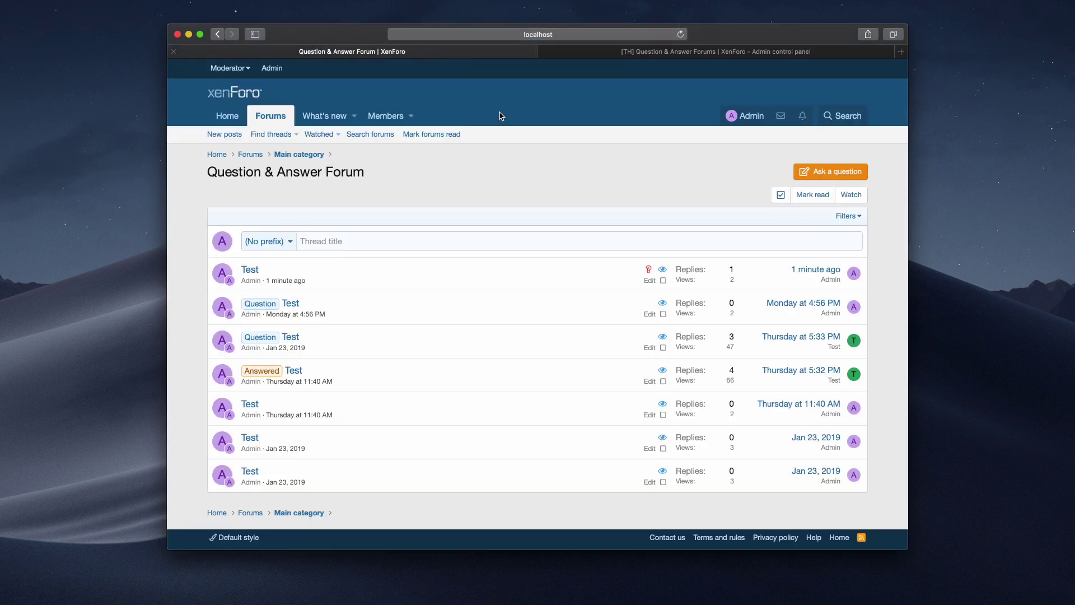
Edit the Test thread to tick Question status and save it
click(295, 340)
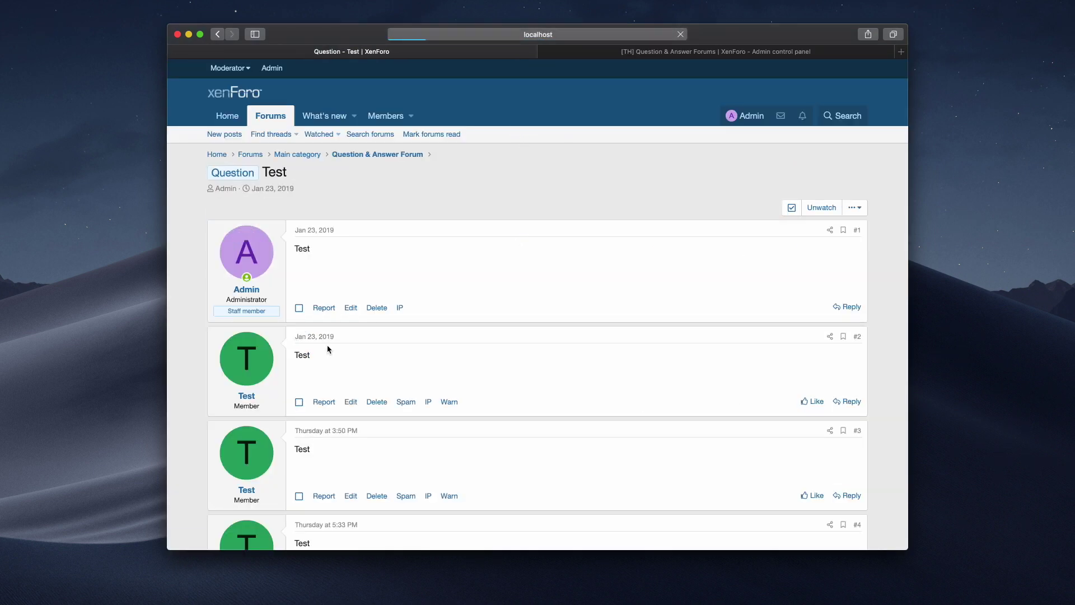
scroll(489, 383, down, 3)
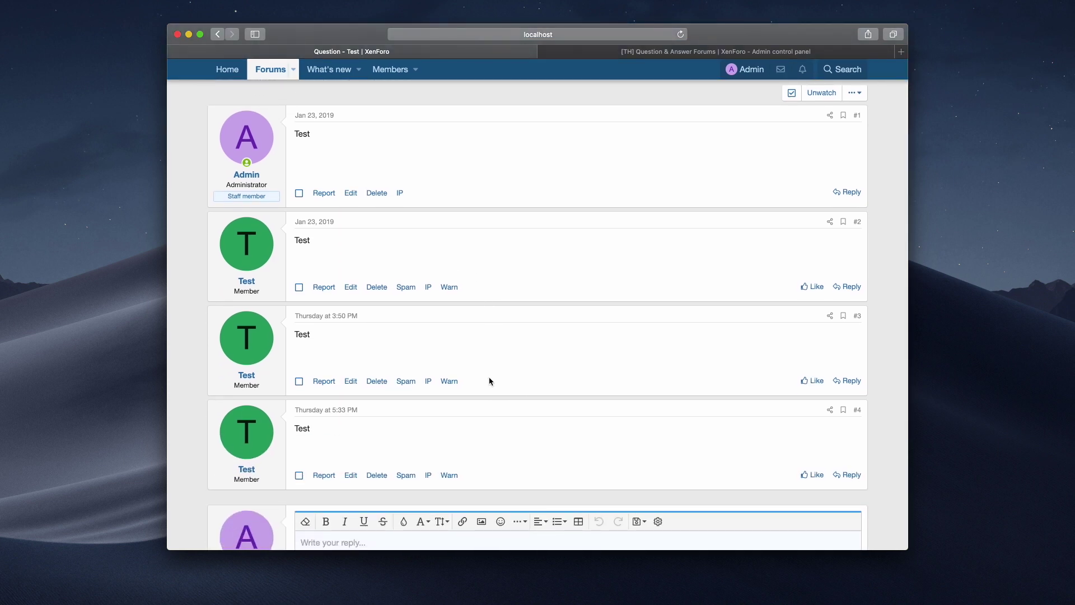
scroll(489, 382, up, 3)
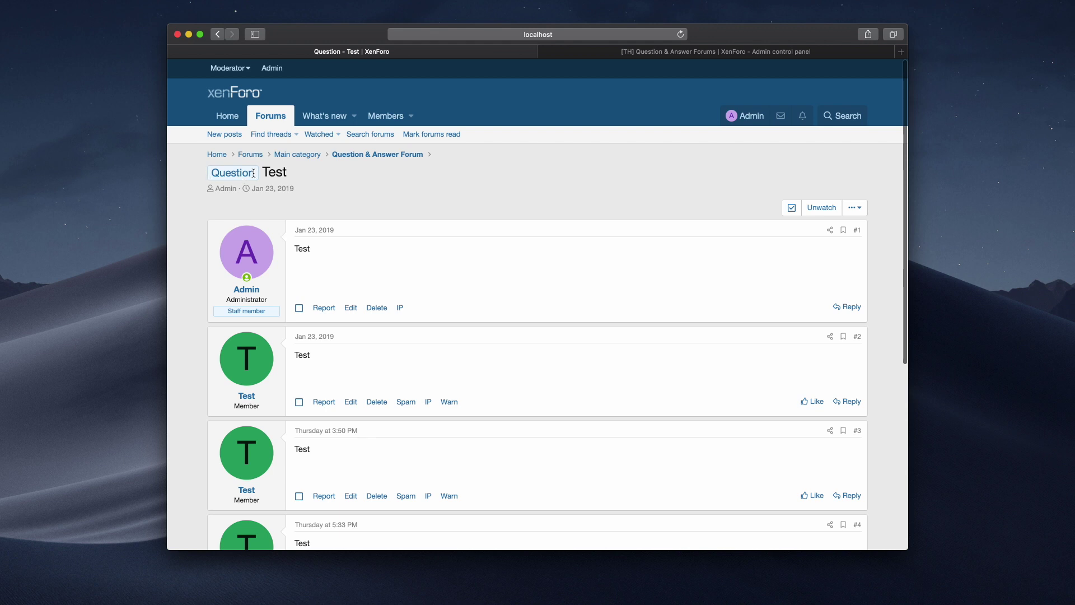
click(862, 212)
click(823, 251)
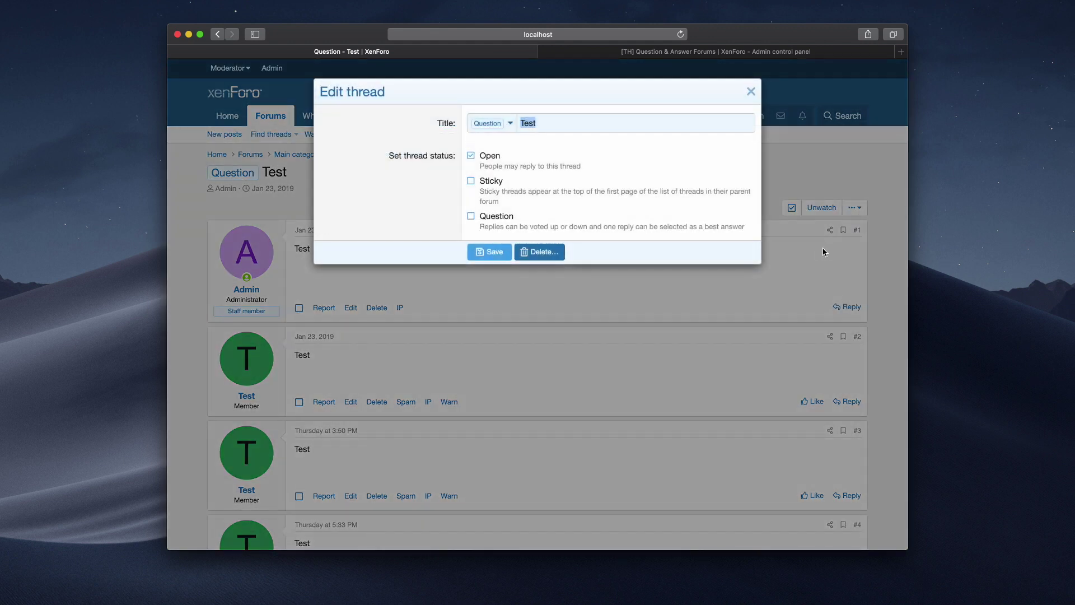
click(491, 219)
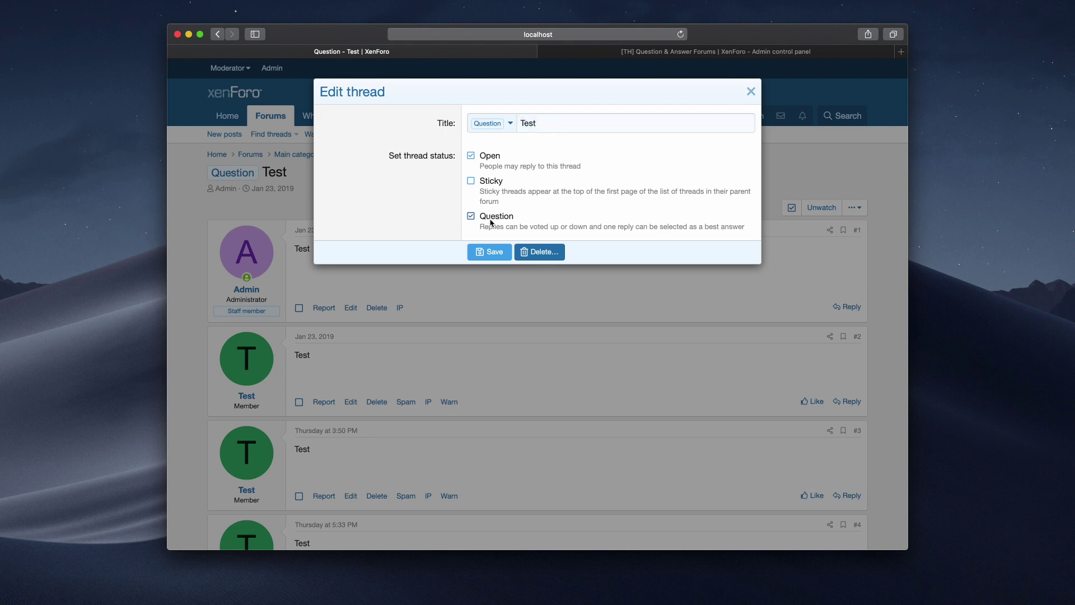
click(494, 253)
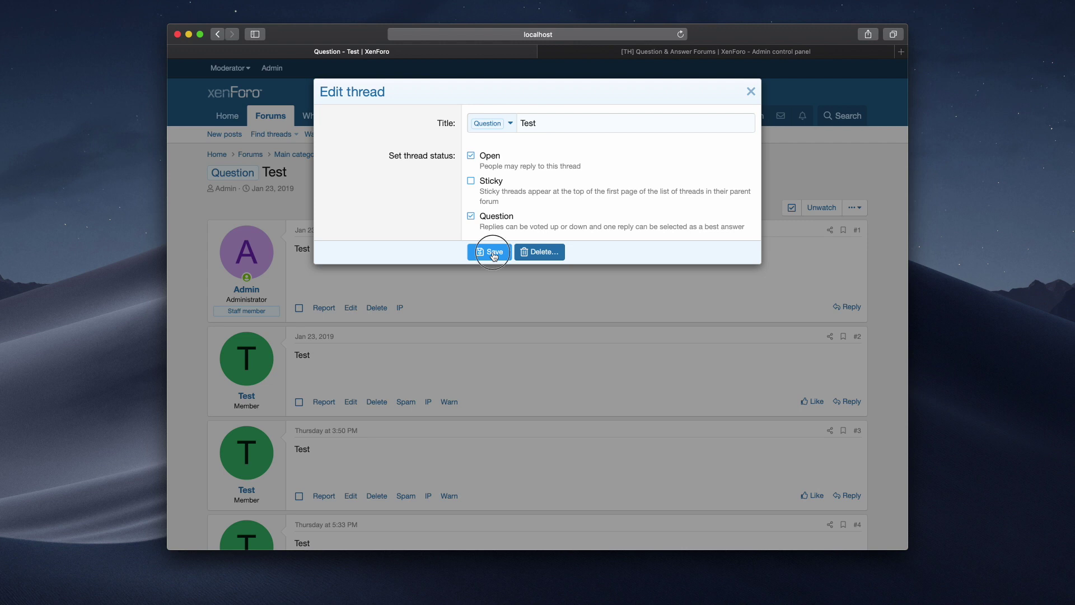
scroll(564, 330, down, 3)
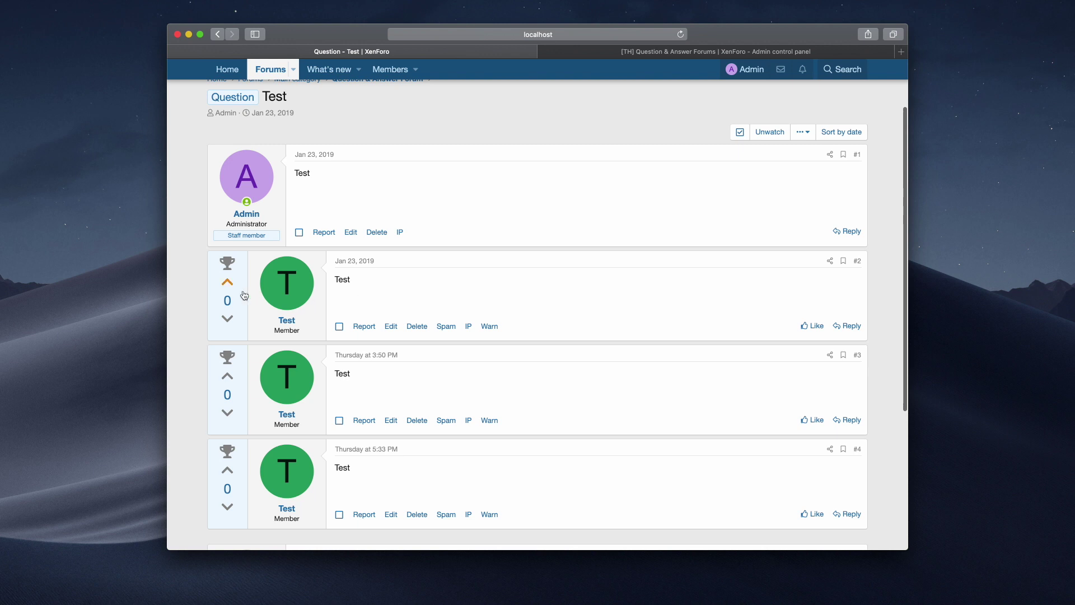
Up-vote replies #2 and #3, then make post #3 the best answer
click(225, 285)
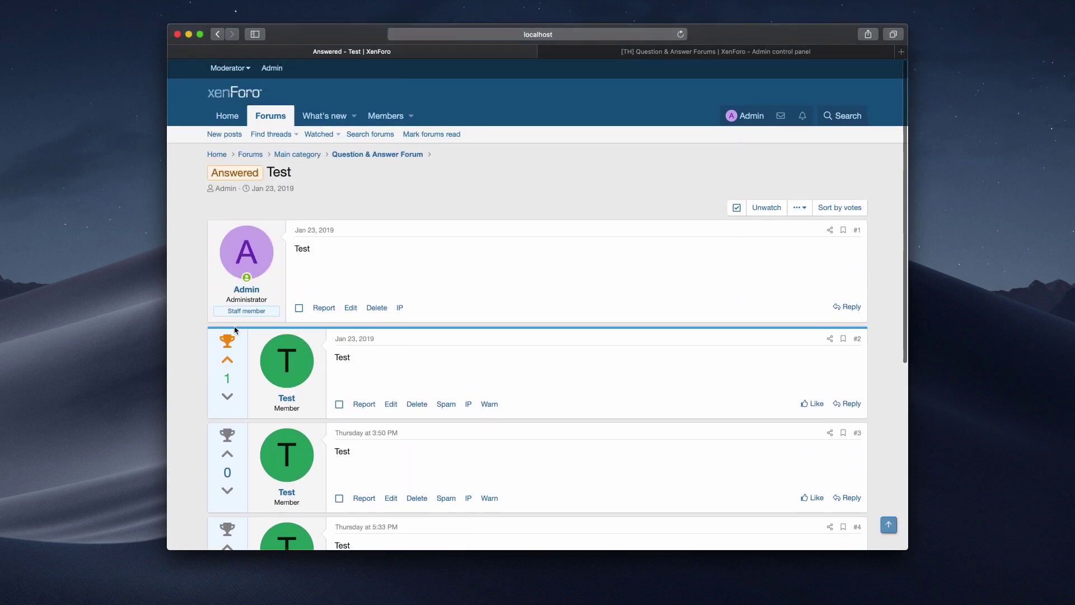
scroll(253, 392, down, 4)
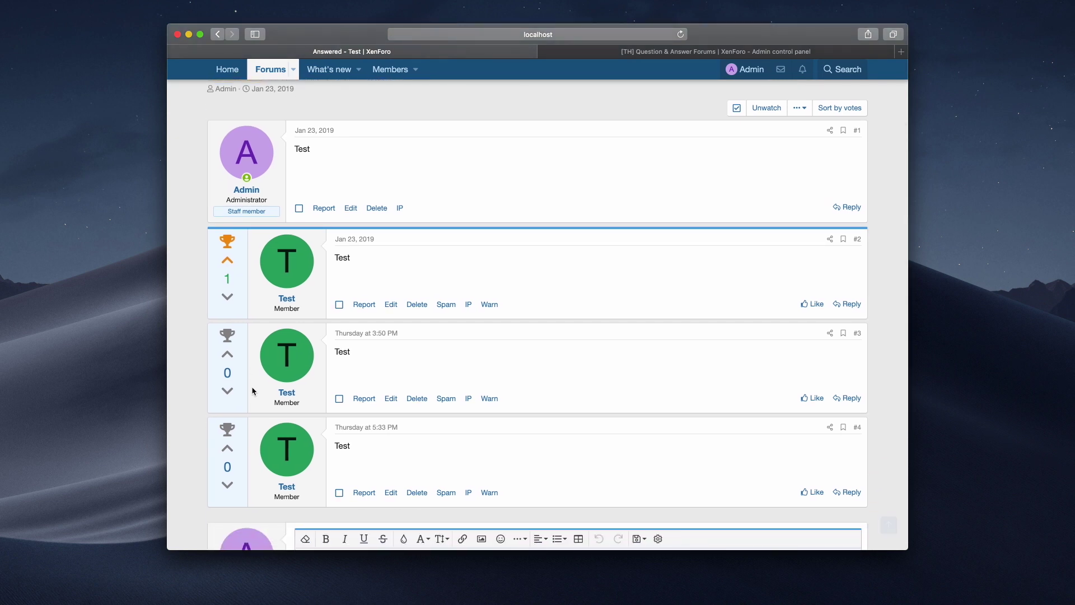
click(228, 360)
click(228, 430)
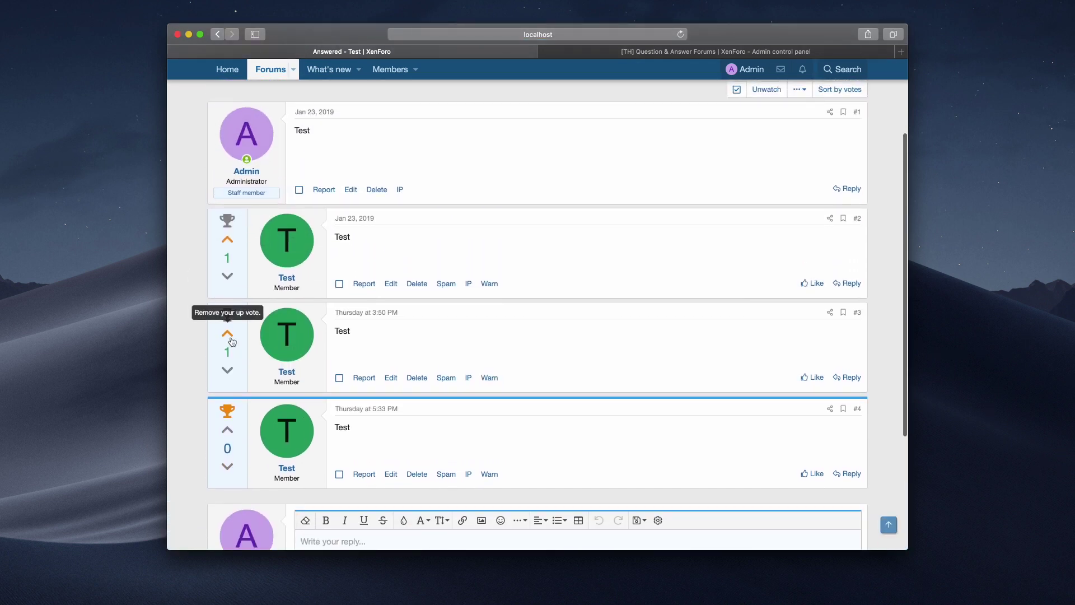
click(227, 333)
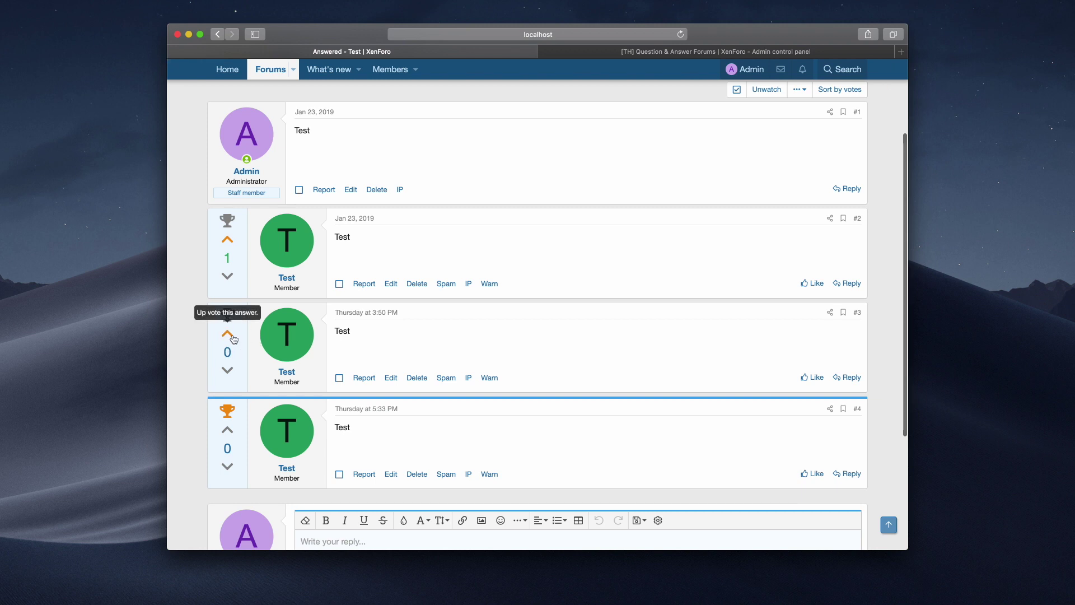
click(228, 315)
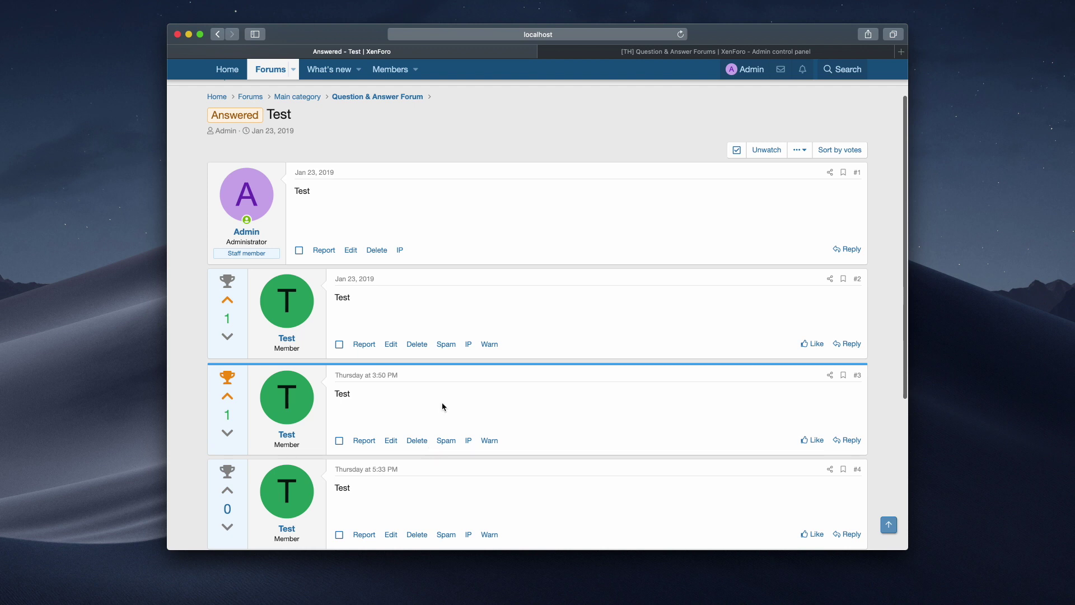
Return to the Question & Answer Forum list, then to the admin control panel
scroll(442, 407, up, 2)
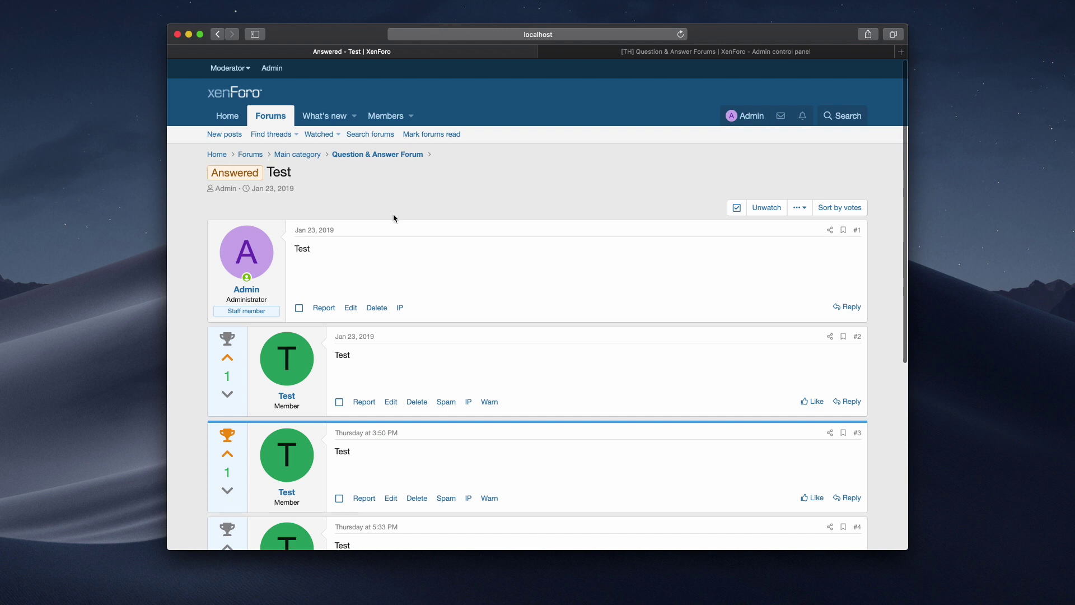
click(404, 160)
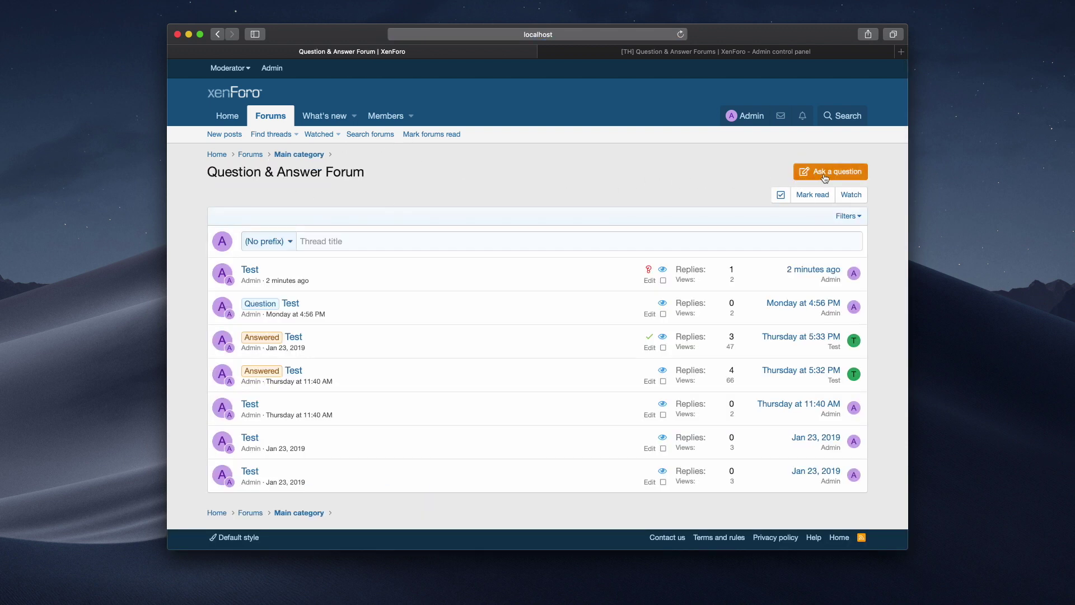
click(621, 52)
click(256, 295)
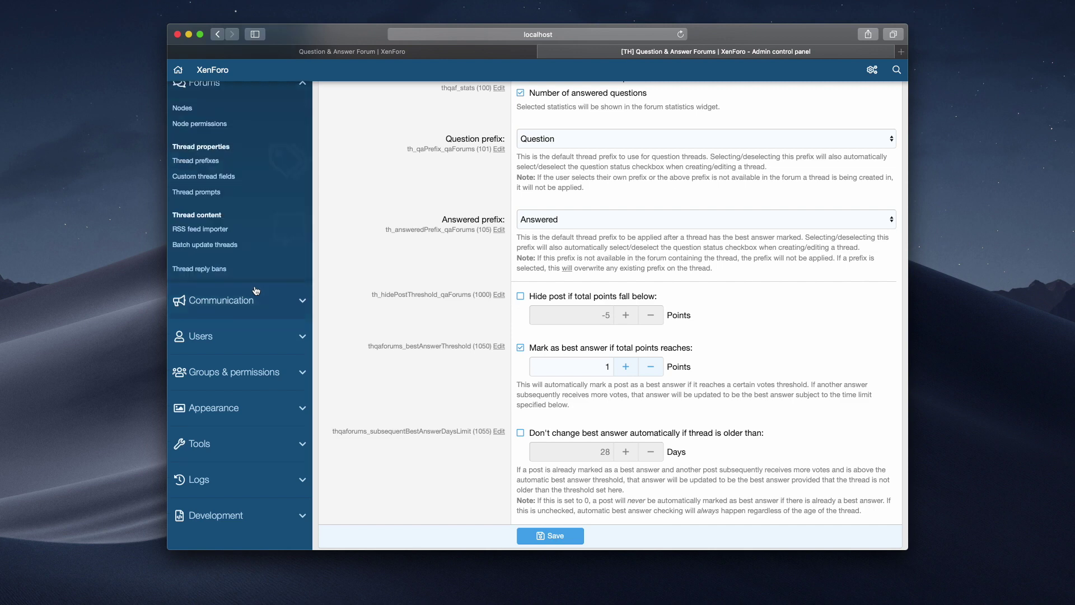
scroll(235, 184, up, 2)
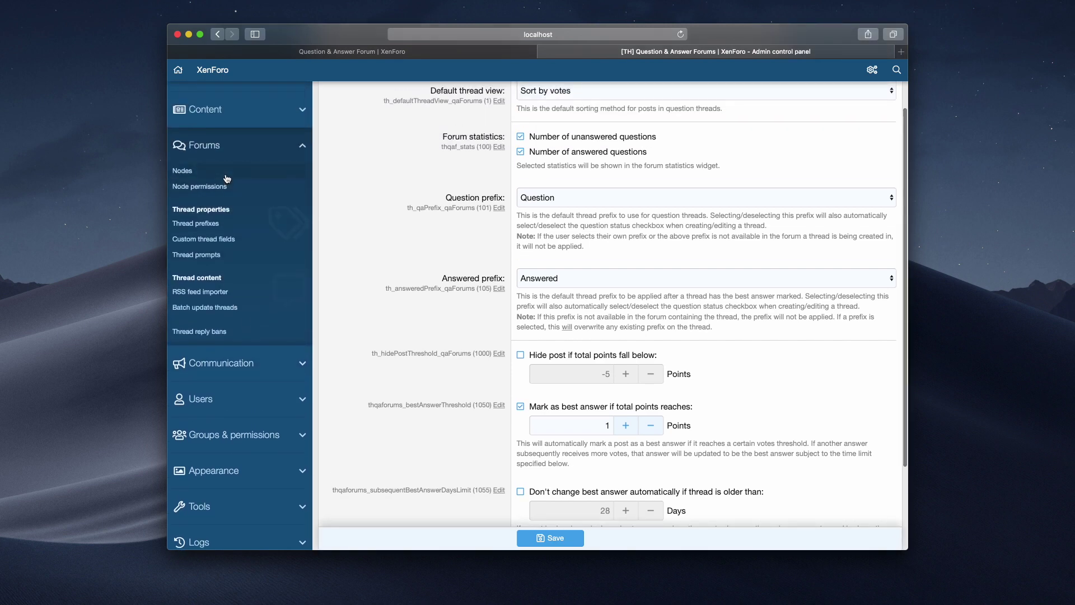
click(226, 175)
click(489, 211)
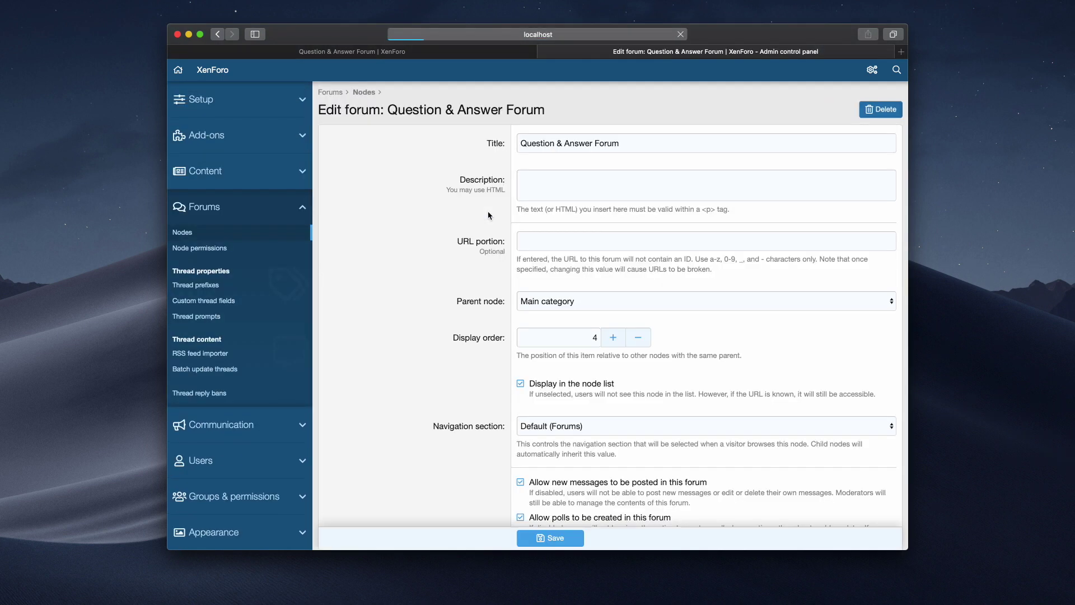
scroll(598, 350, down, 10)
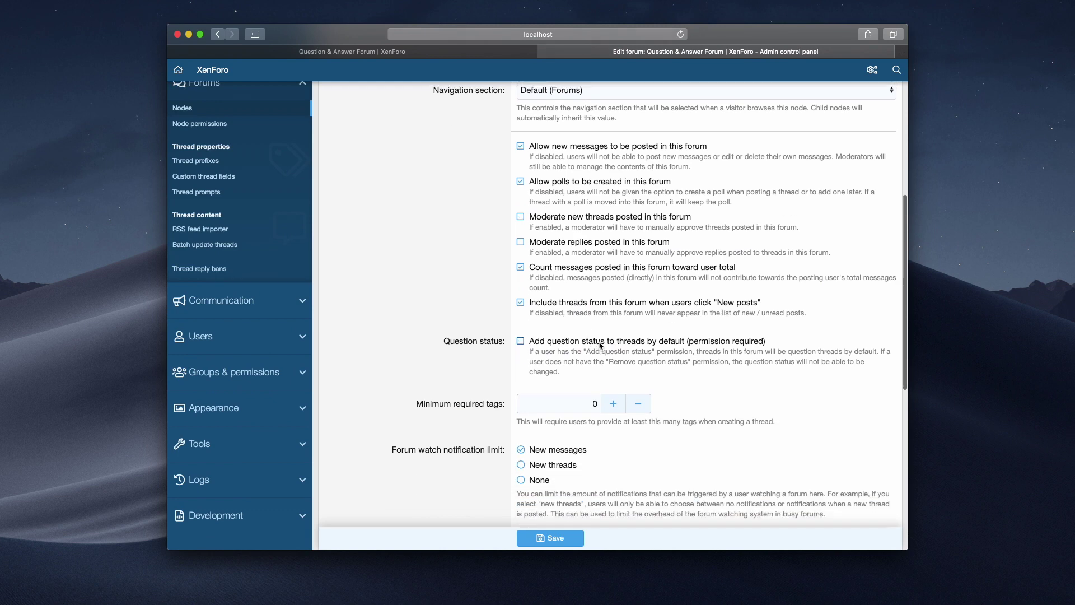
click(563, 538)
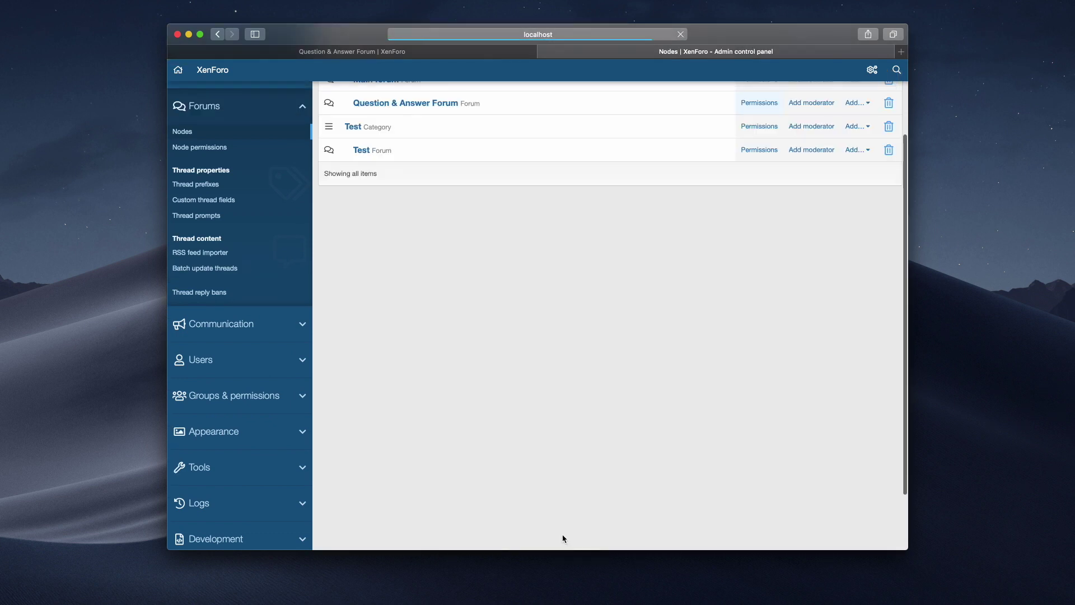
click(395, 52)
Start a new question thread with the Question prefix and question status ticked
click(845, 175)
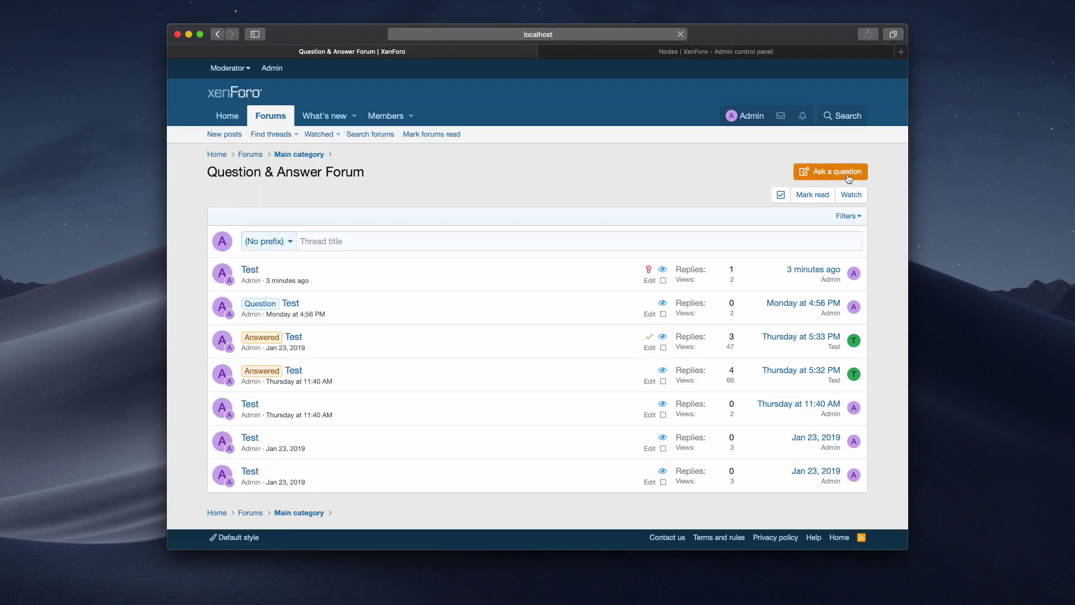
scroll(767, 276, down, 3)
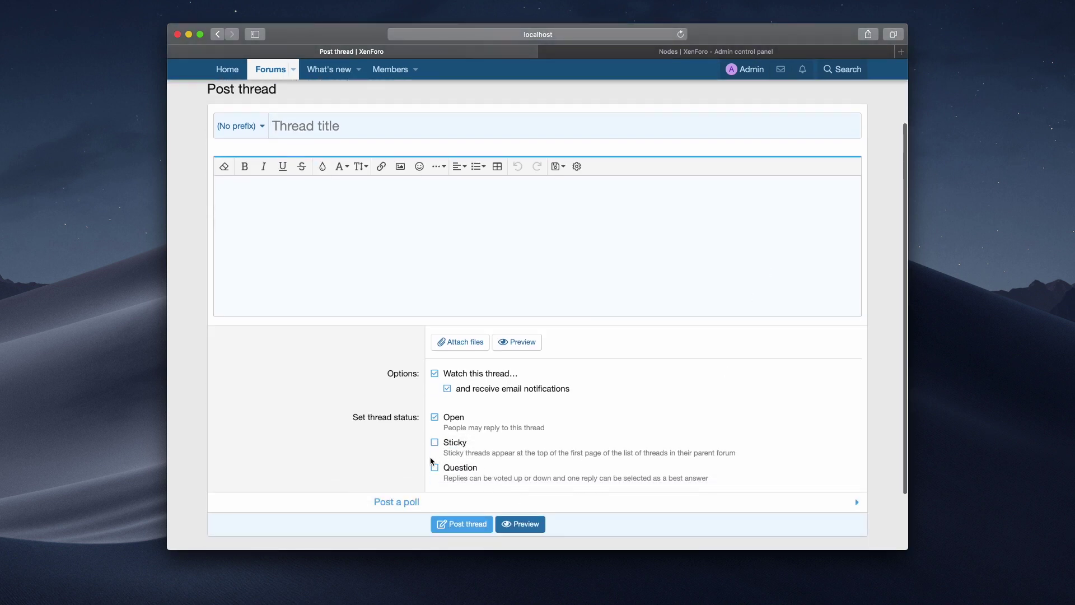
scroll(401, 461, up, 2)
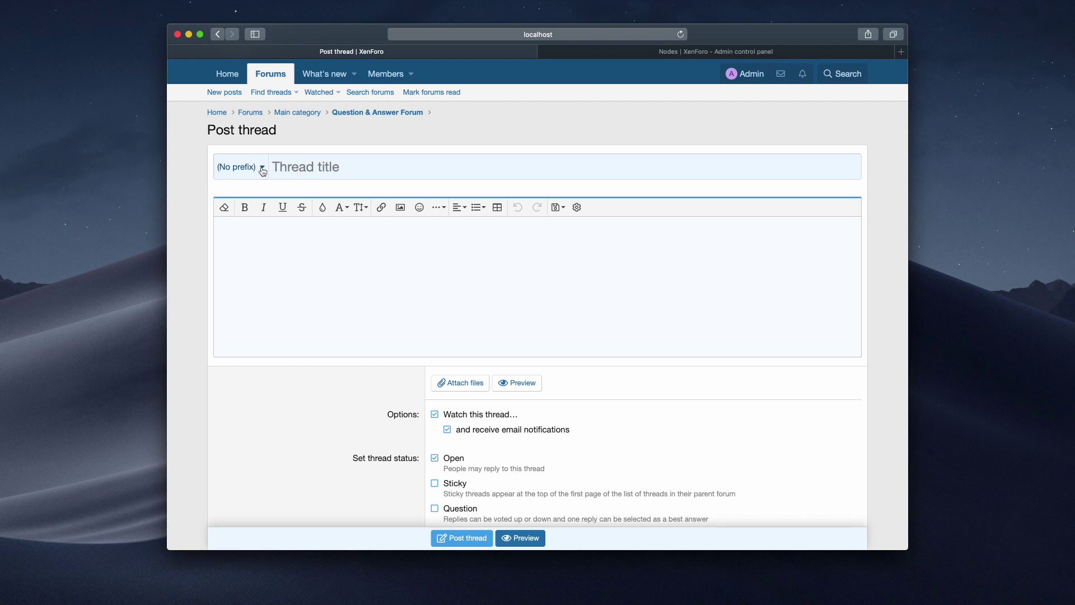
click(262, 172)
click(255, 193)
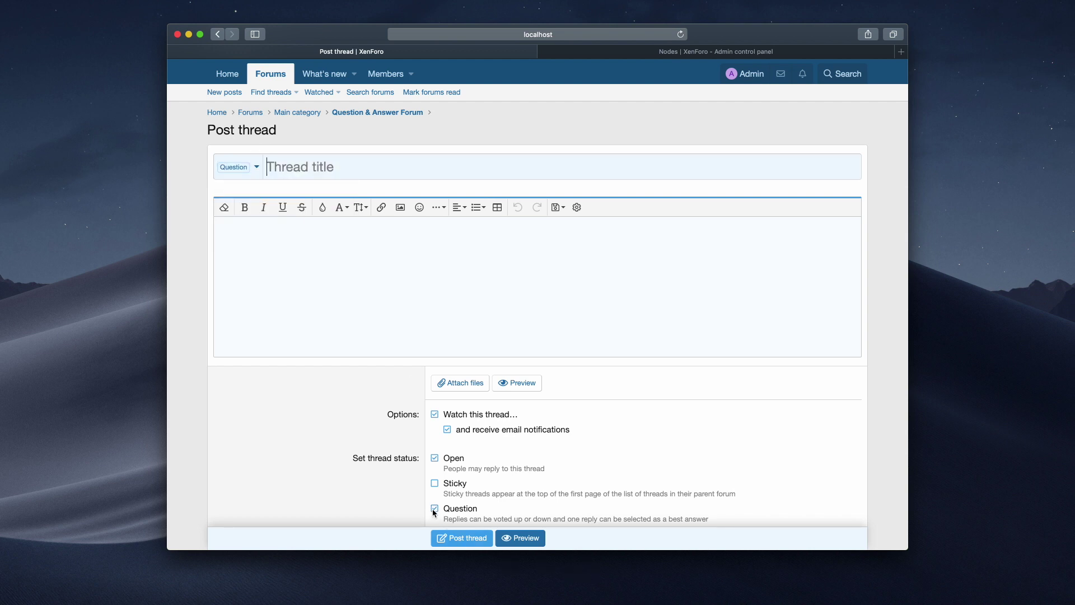
click(483, 510)
scroll(483, 510, down, 1)
click(446, 478)
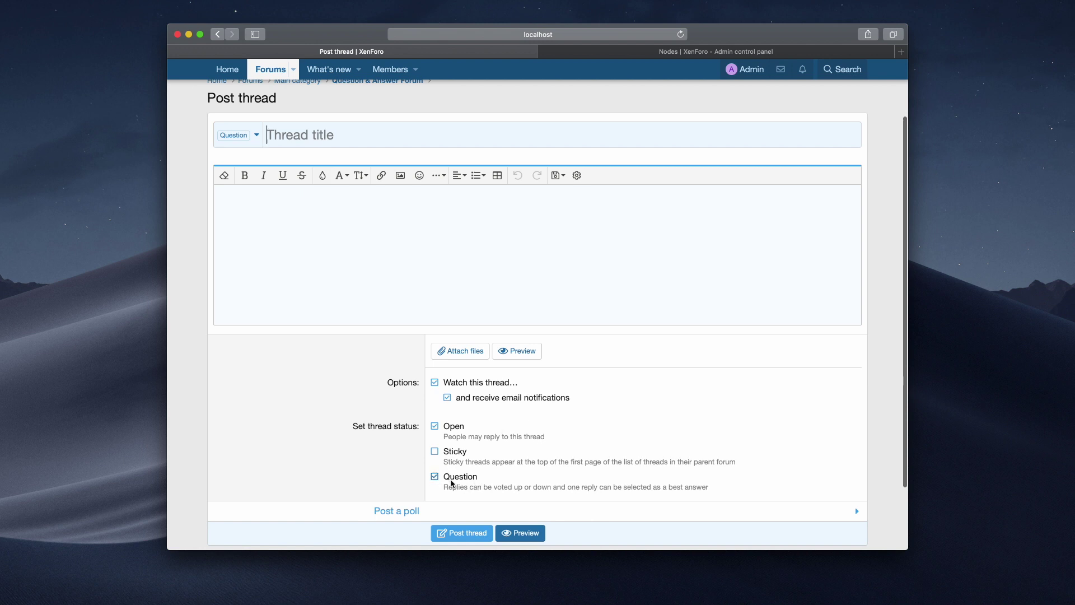
Title the thread 'Test', remove its prefix, and post it
text(Tes)
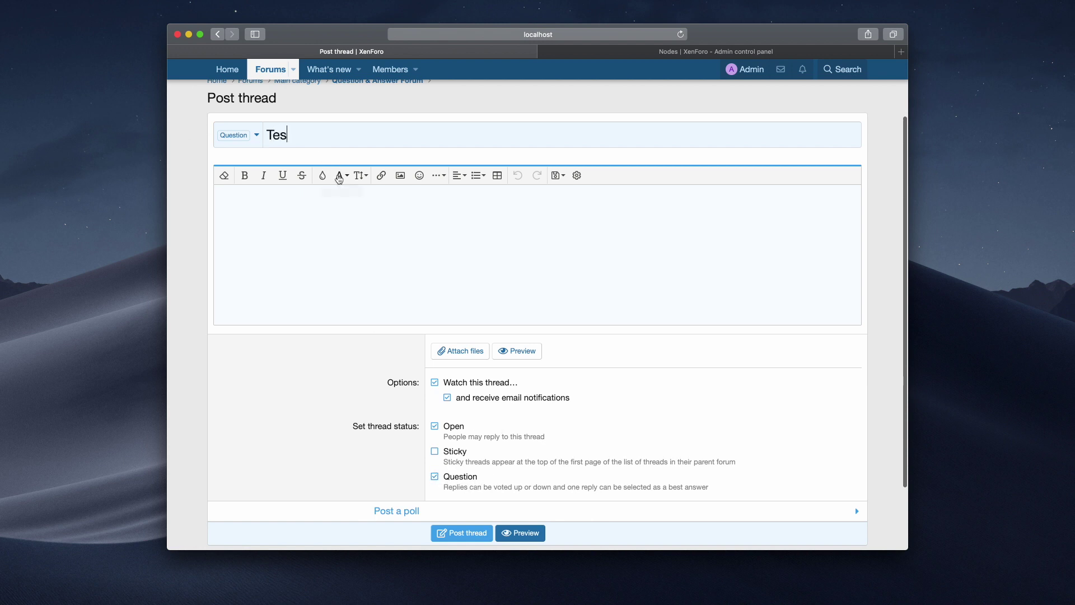
text(t)
key(Tab)
click(256, 135)
click(261, 205)
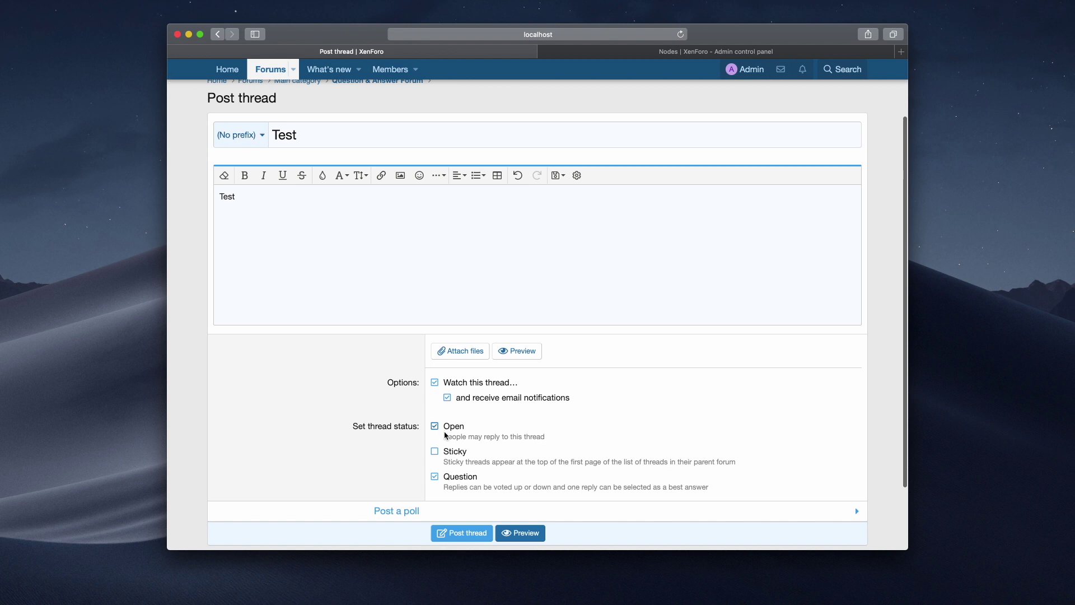
click(469, 533)
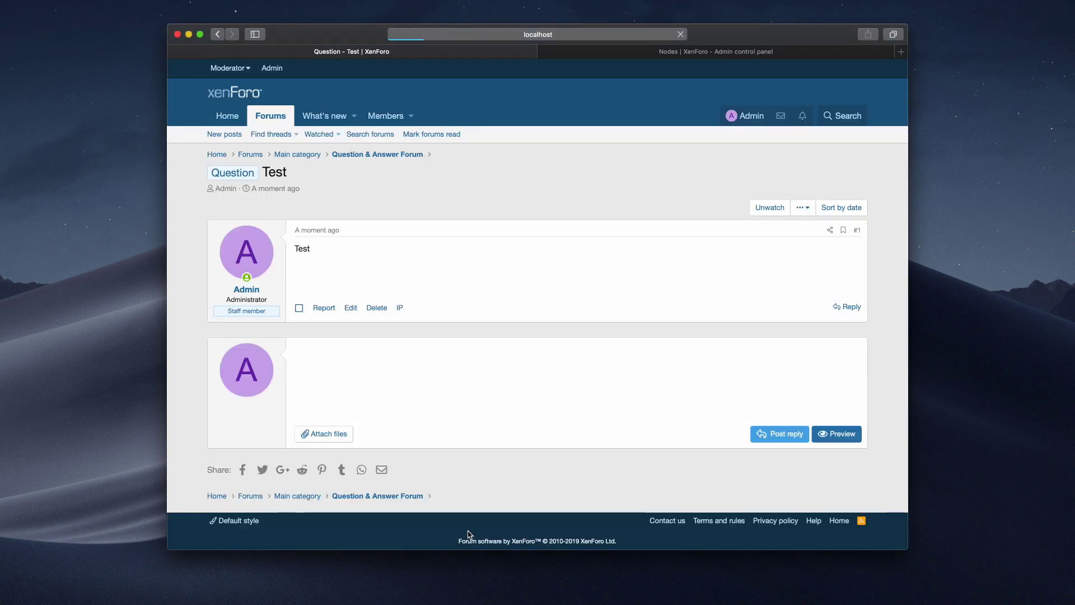